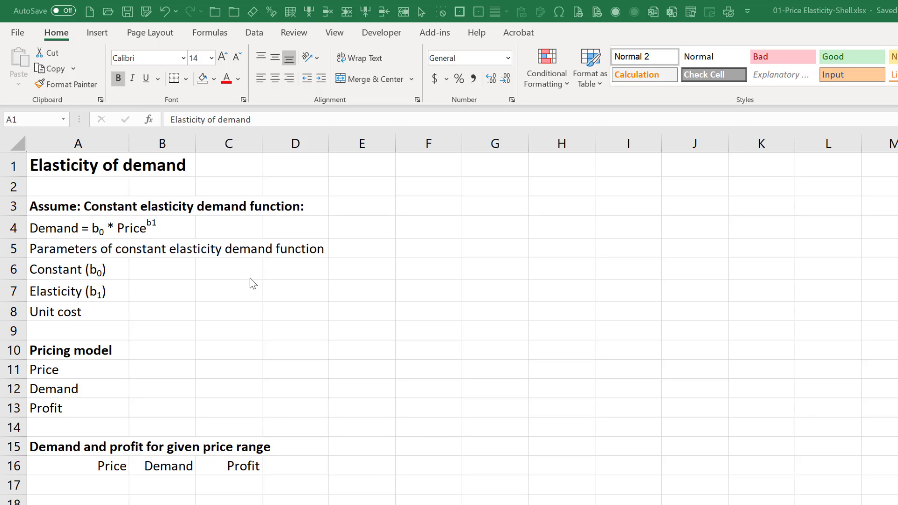
- Enter 1000 as the constant (b0) in B6 and -1.2 as the elasticity (b1) in B7
{"action": "left_click", "coordinate": [152, 268]}
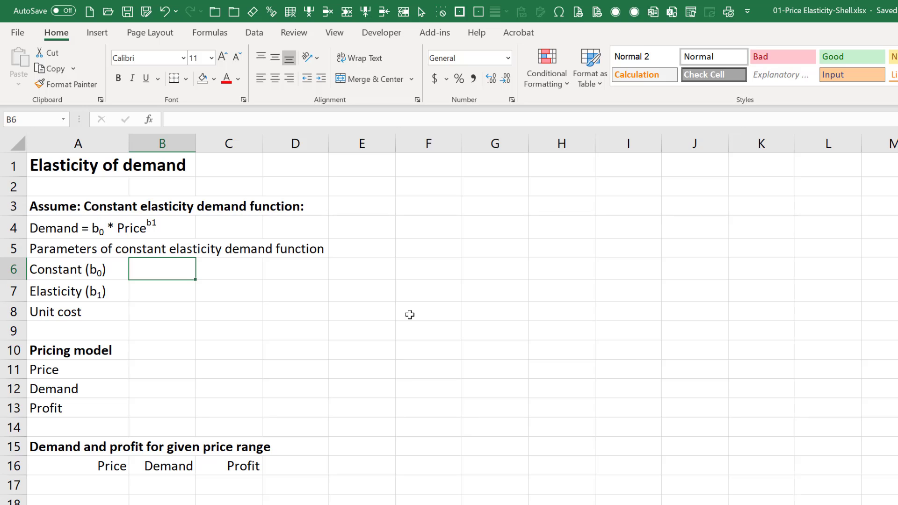
{"action": "type", "text": "1000"}
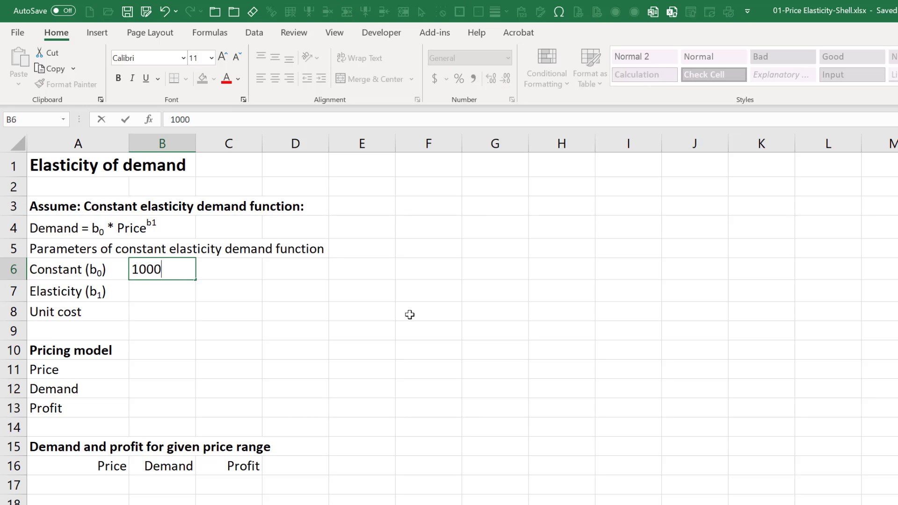
{"action": "key", "text": "Return"}
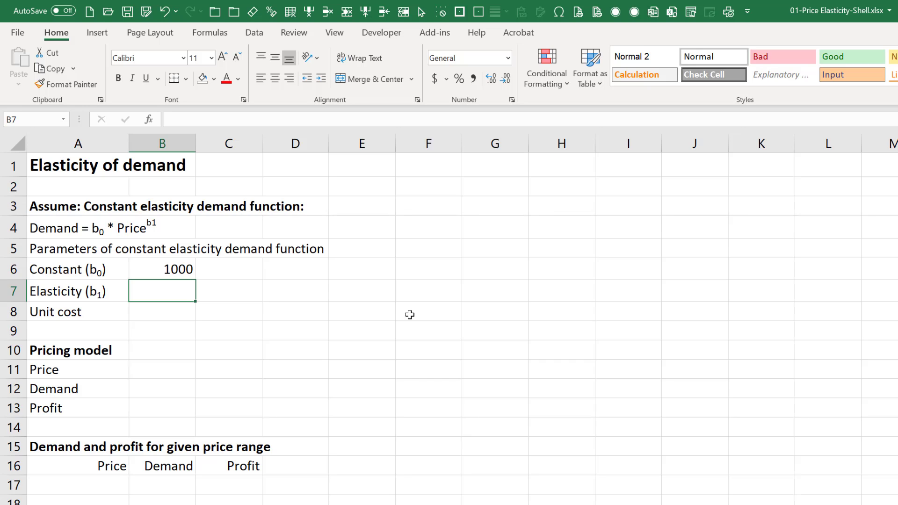
{"action": "type", "text": "-1.2"}
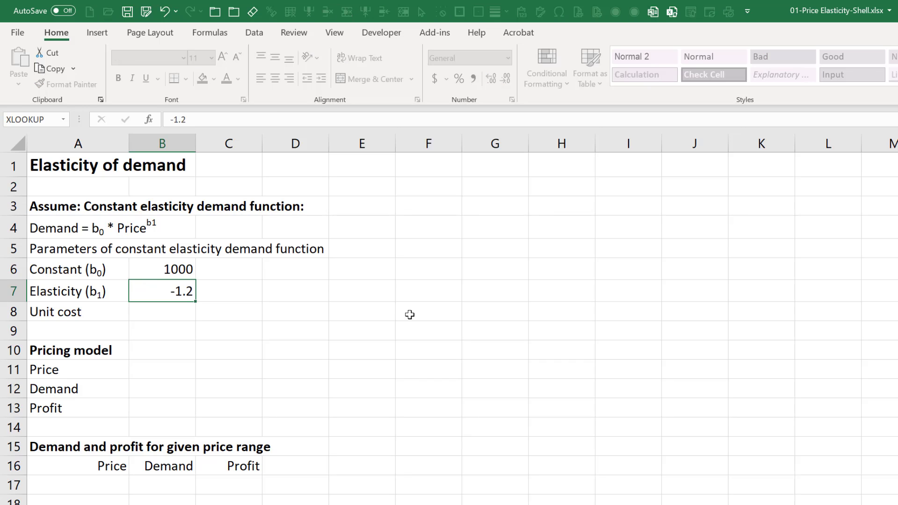
{"action": "key", "text": "Return"}
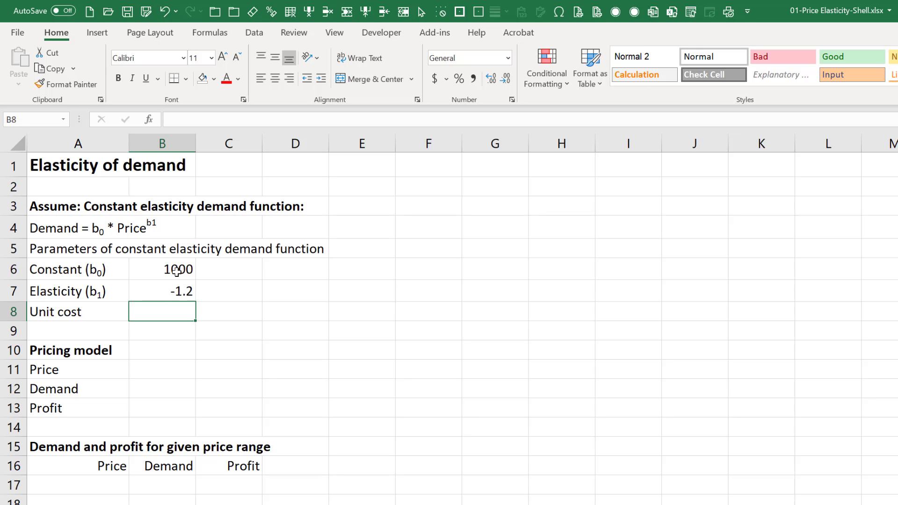
- Fill the constant and elasticity values in B6:B7 with light blue
{"action": "left_click_drag", "start_coordinate": [175, 270], "coordinate": [170, 286]}
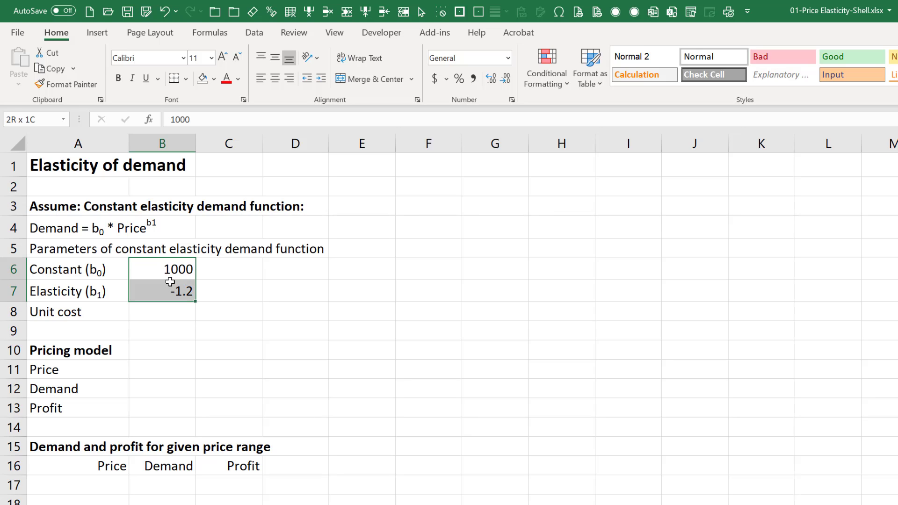
{"action": "left_click", "coordinate": [214, 80]}
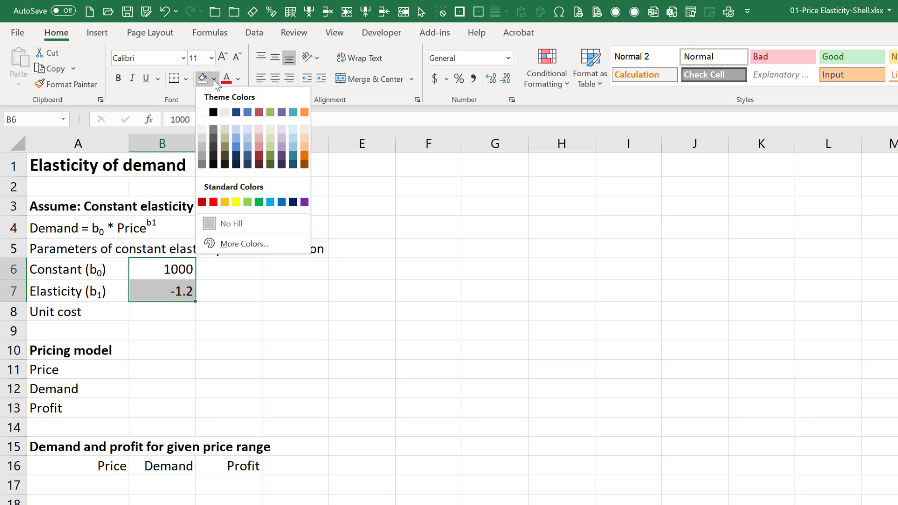
{"action": "left_click", "coordinate": [238, 128]}
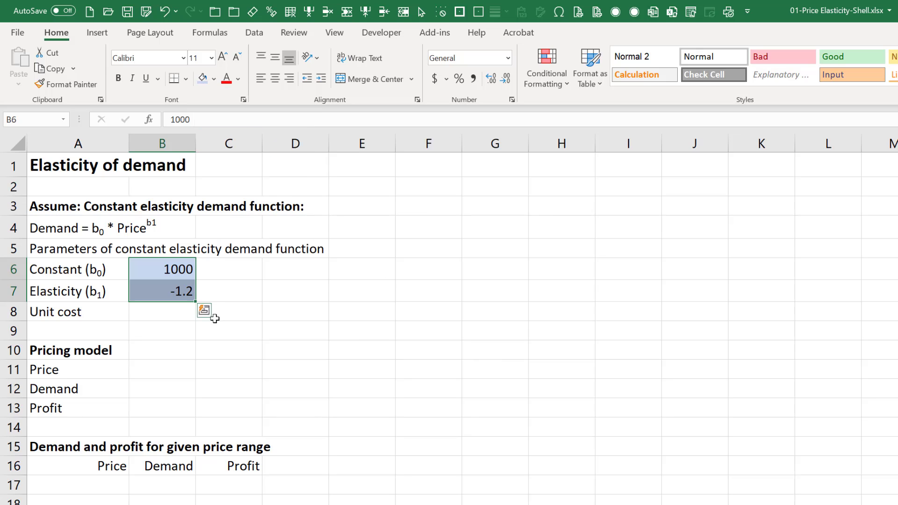
- Enter 10 as the unit cost in B8
{"action": "left_click", "coordinate": [176, 310]}
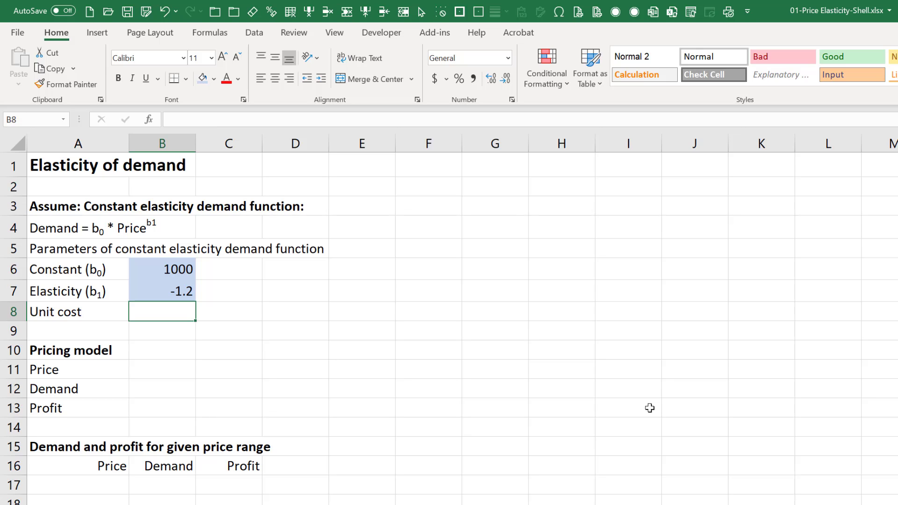
{"action": "type", "text": "10"}
{"action": "key", "text": "Return"}
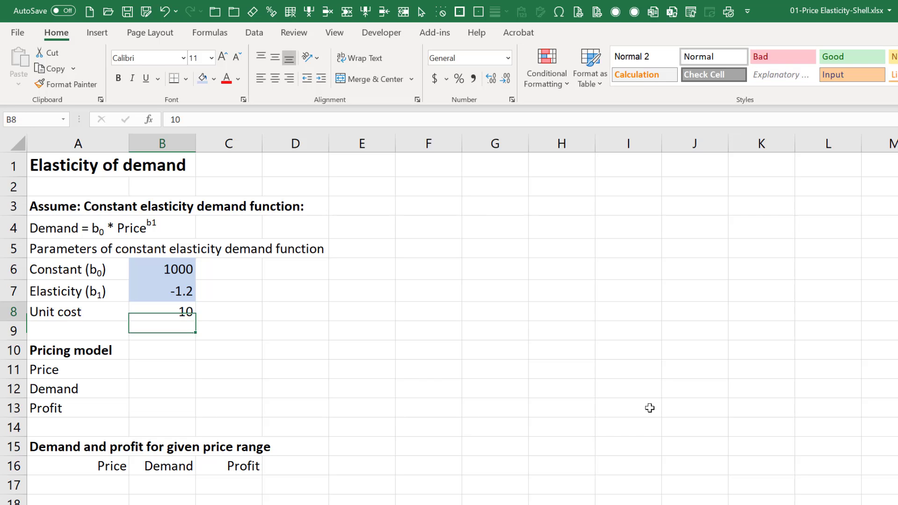
- Format the unit cost in B8 as Currency and give it a light gray fill
{"action": "key", "text": "Up"}
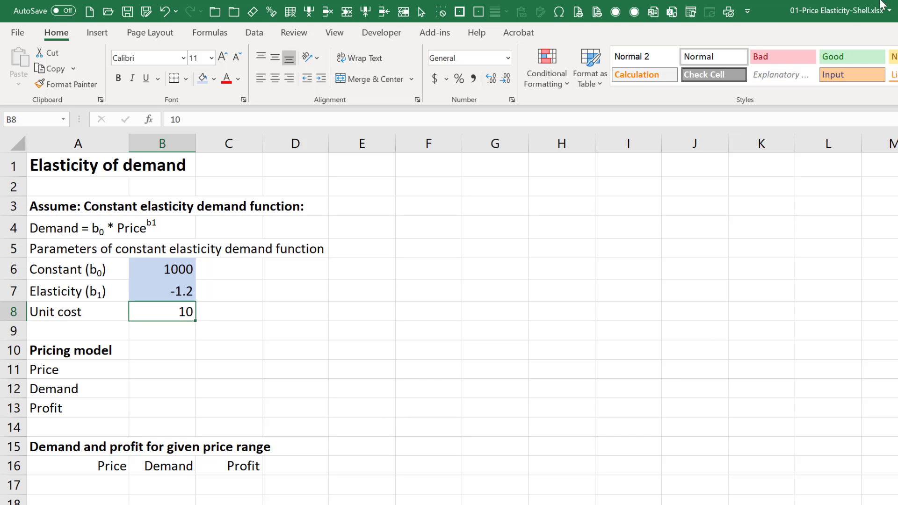
{"action": "left_click", "coordinate": [507, 58]}
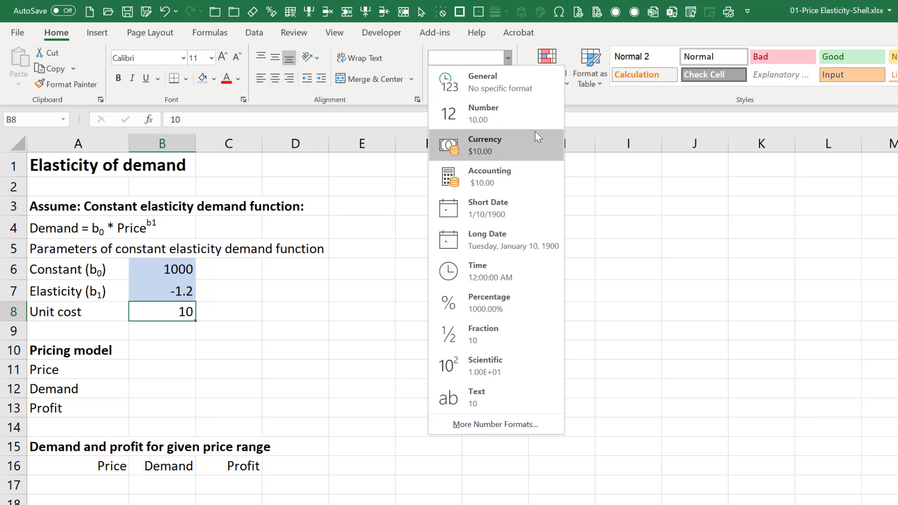
{"action": "left_click", "coordinate": [523, 139]}
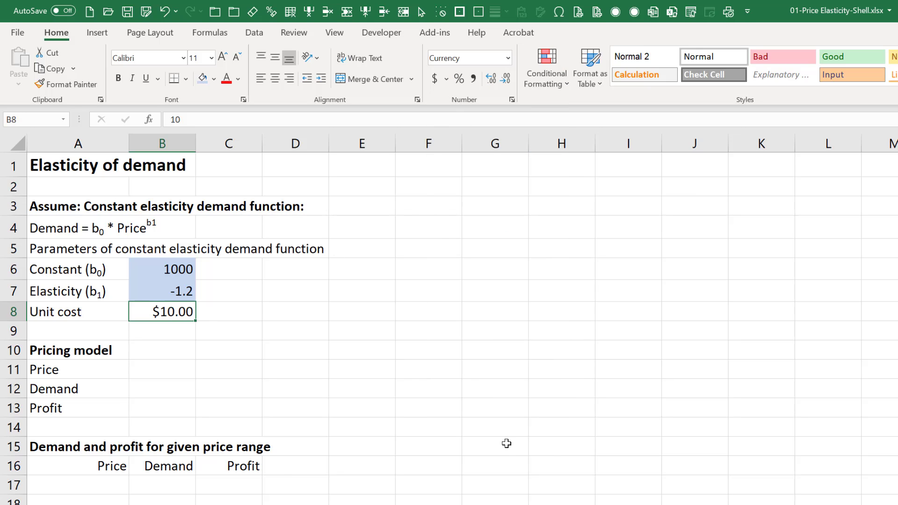
{"action": "left_click", "coordinate": [214, 79]}
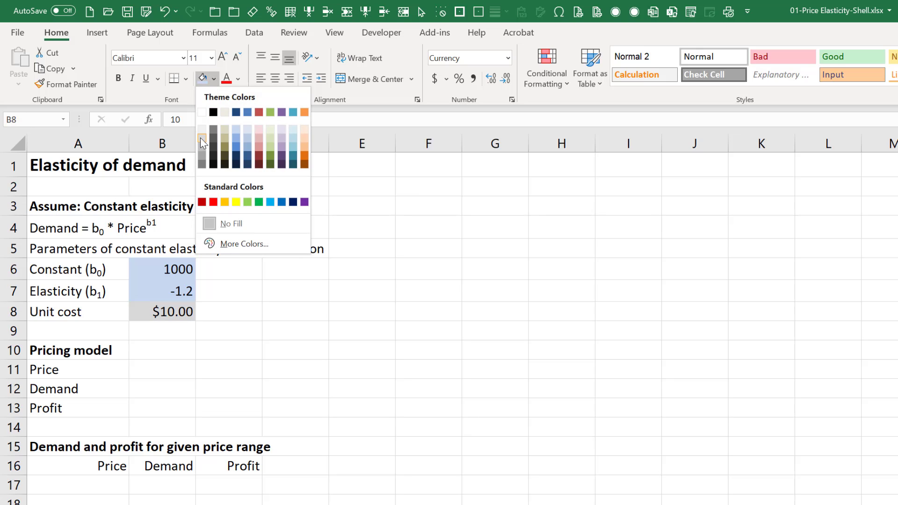
{"action": "left_click", "coordinate": [201, 138]}
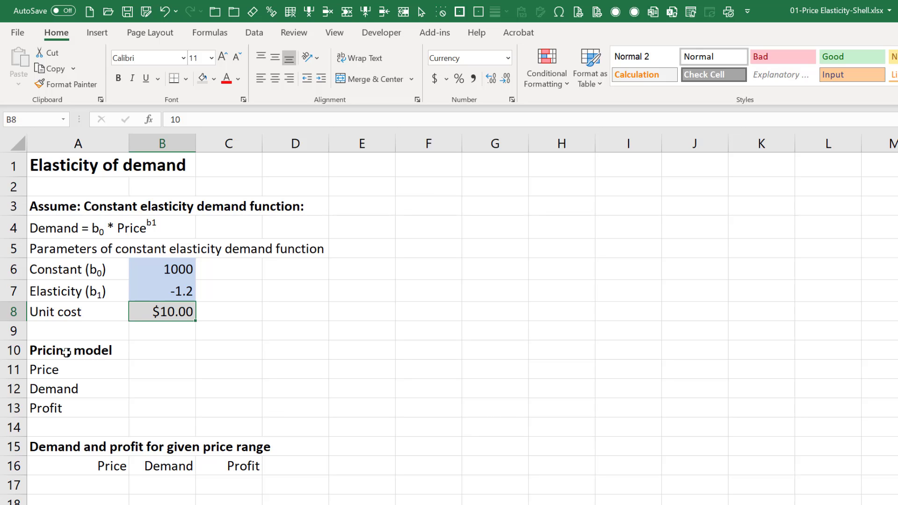
- Add a thick bottom border under the Pricing model heading across A10:B10
{"action": "left_click_drag", "start_coordinate": [65, 351], "coordinate": [154, 344]}
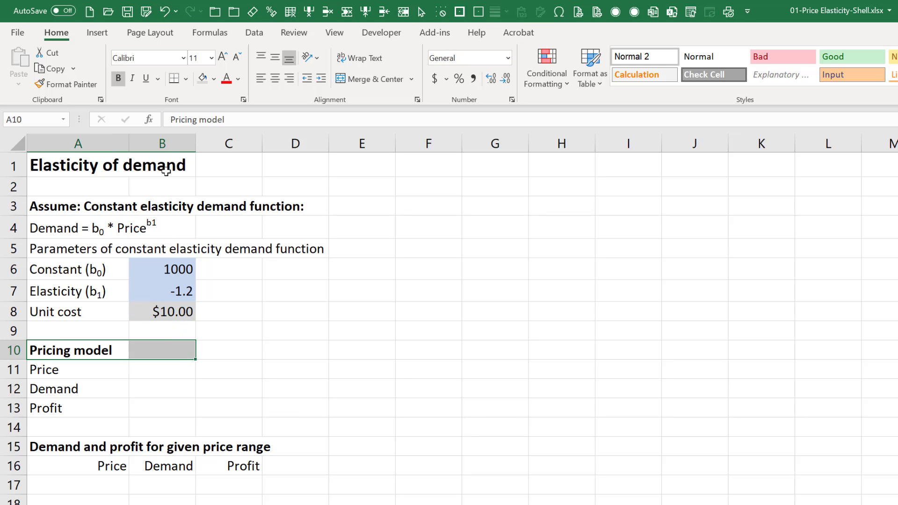
{"action": "left_click", "coordinate": [186, 79]}
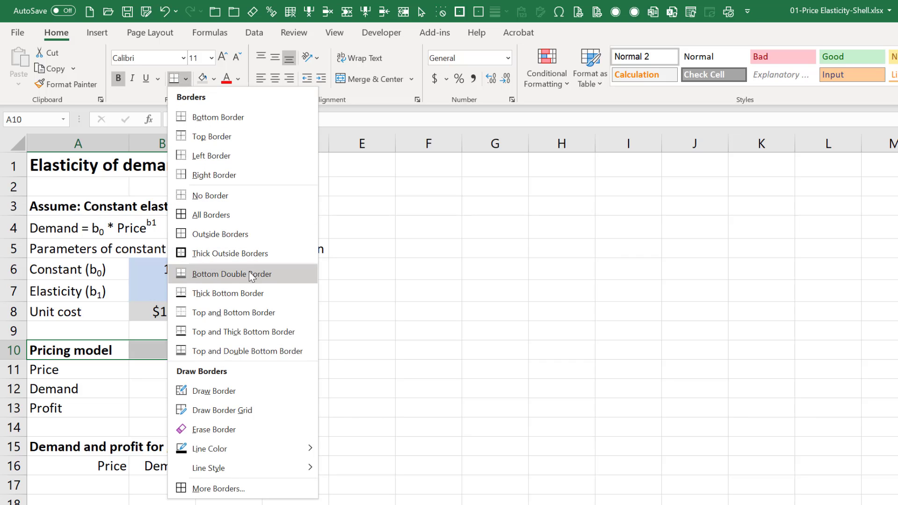
{"action": "left_click", "coordinate": [227, 293]}
- Enter 50 as the price in B11 of the pricing model
{"action": "left_click", "coordinate": [153, 388]}
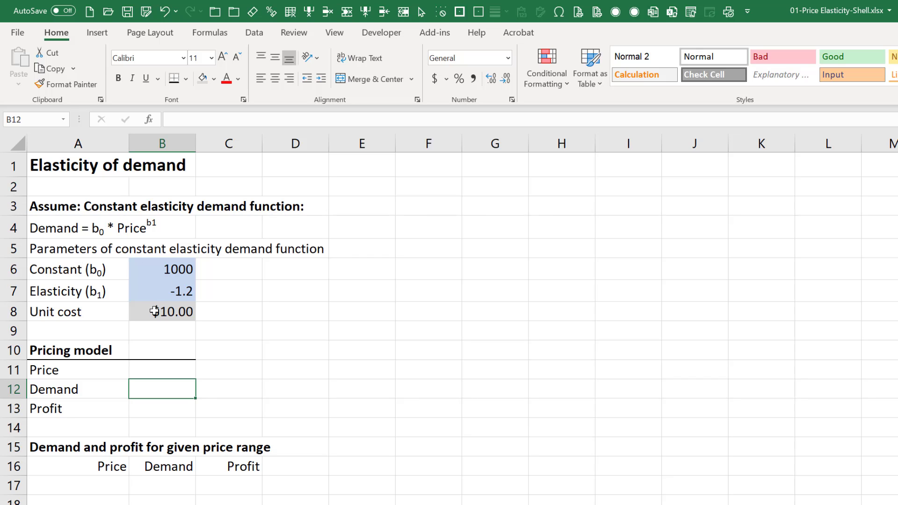
{"action": "left_click", "coordinate": [167, 371]}
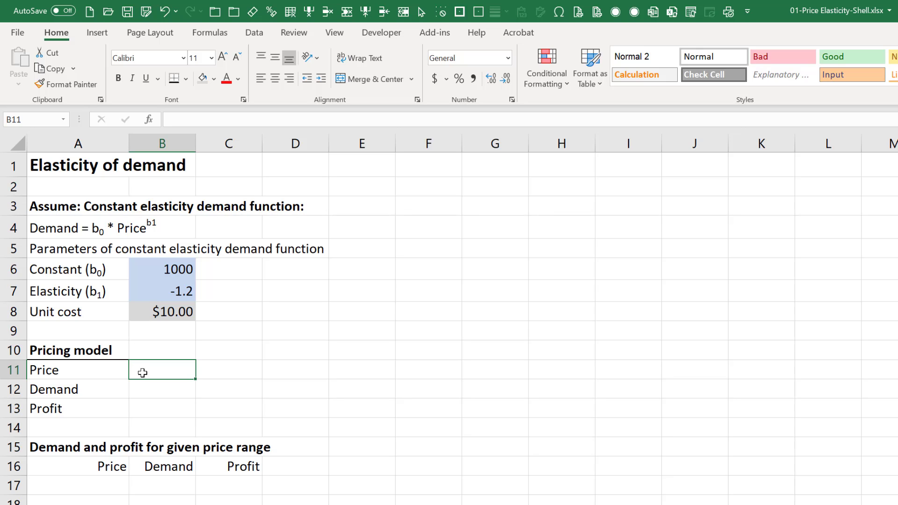
{"action": "type", "text": "50"}
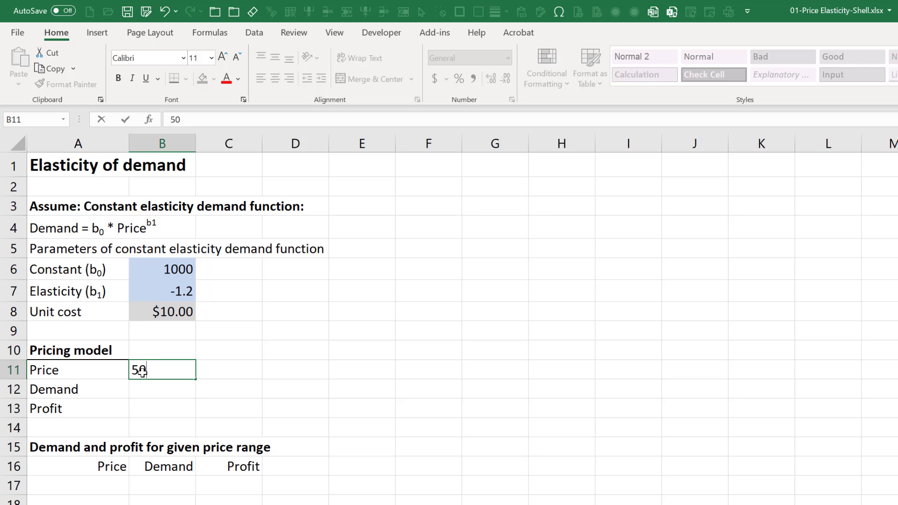
{"action": "key", "text": "Return"}
- Fill the price cell B11 with yellow
{"action": "left_click", "coordinate": [143, 373]}
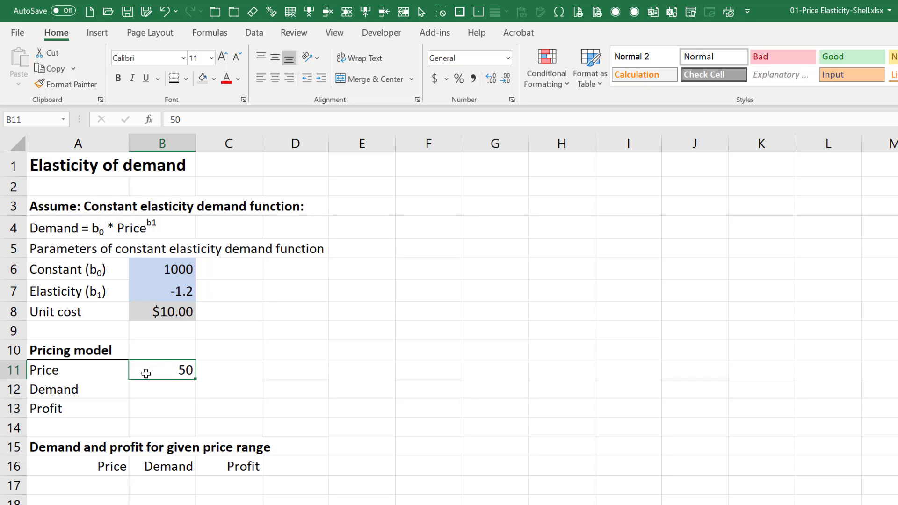
{"action": "left_click", "coordinate": [214, 80]}
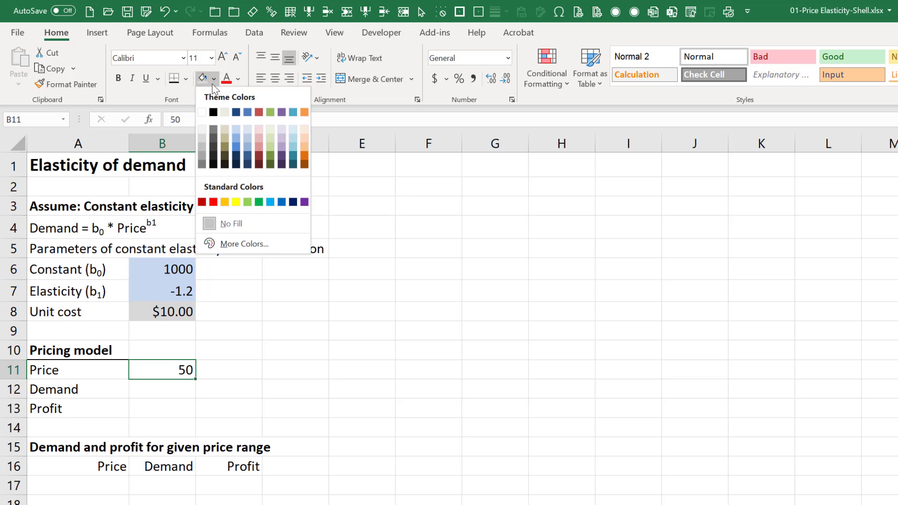
{"action": "left_click", "coordinate": [236, 202]}
{"action": "left_click", "coordinate": [274, 384]}
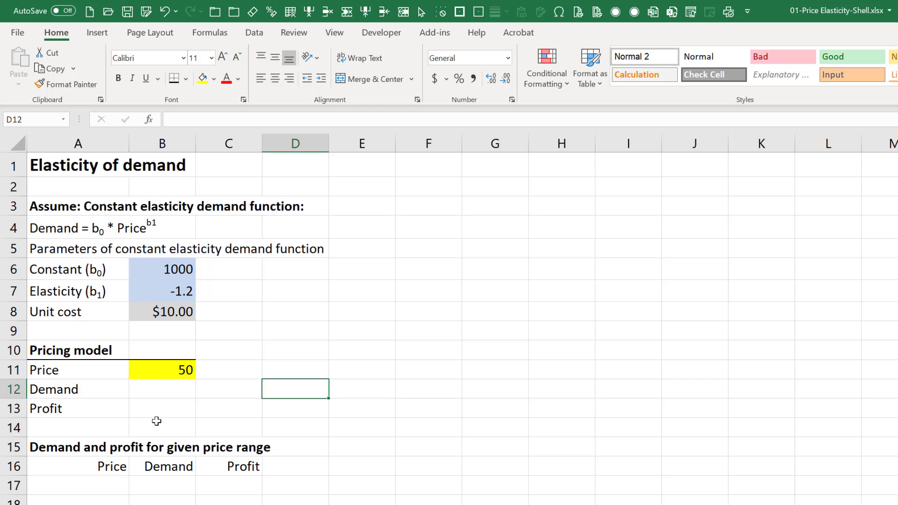
- Calculate demand in B12 with the formula =B6*B11^B7, raising the price to the elasticity and multiplying by the constant
{"action": "left_click", "coordinate": [163, 391]}
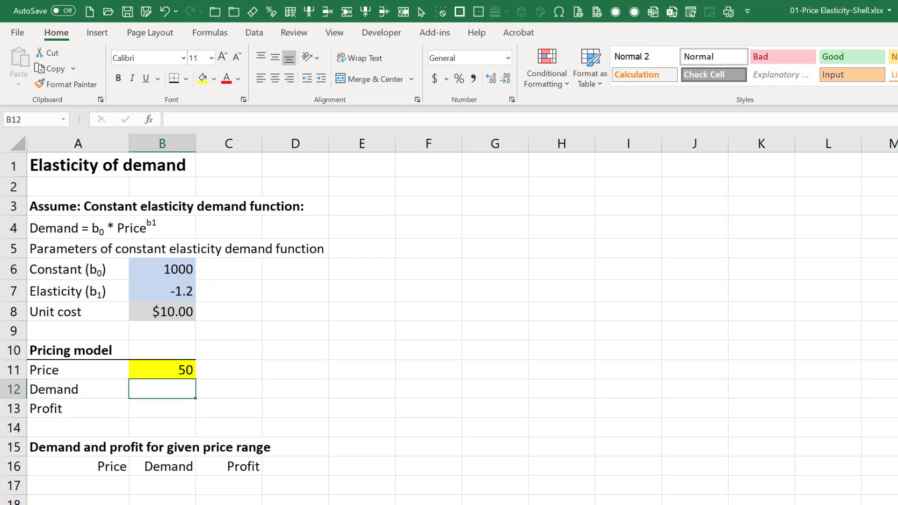
{"action": "type", "text": "="}
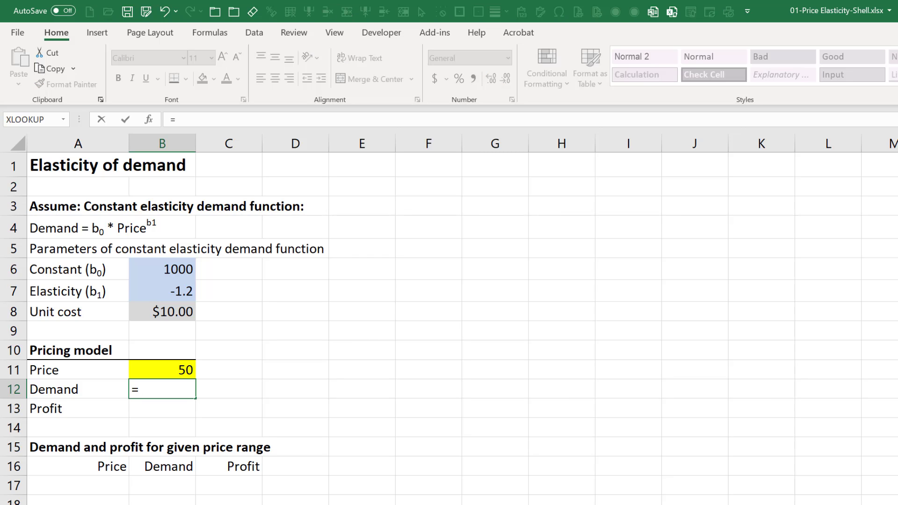
{"action": "left_click", "coordinate": [185, 269]}
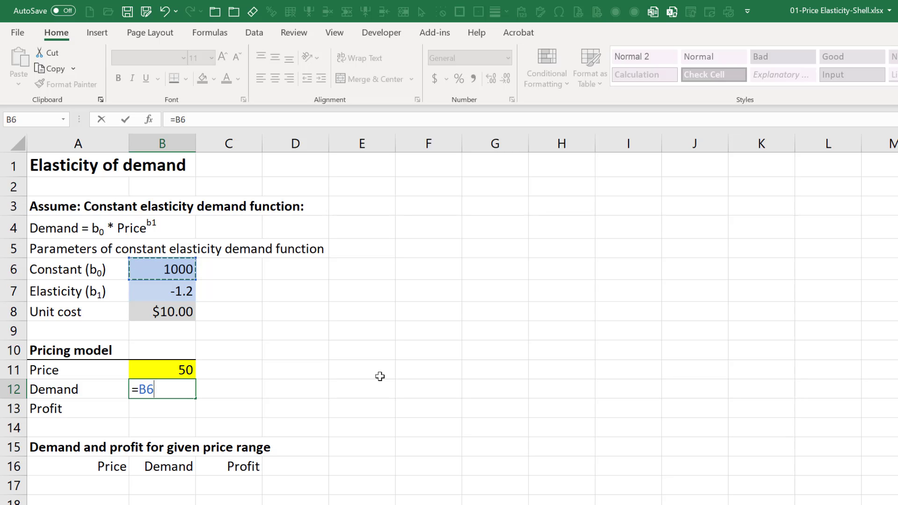
{"action": "type", "text": "*"}
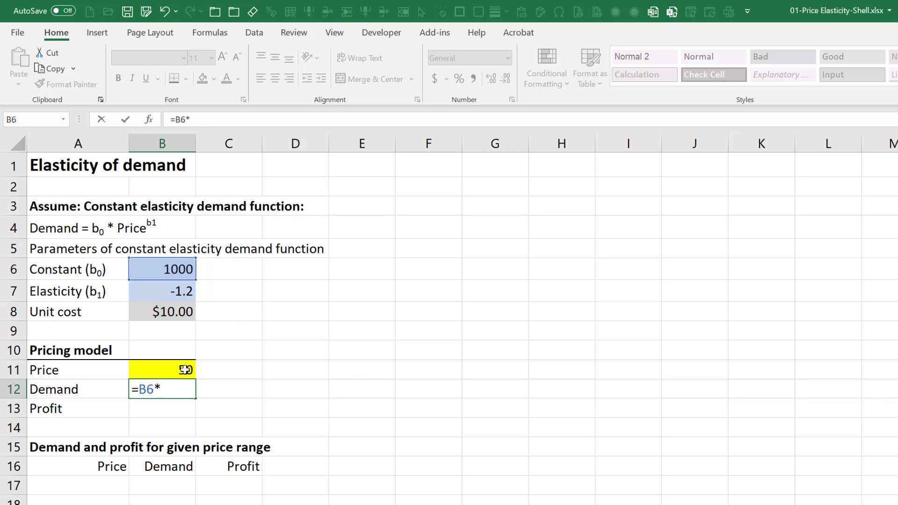
{"action": "left_click", "coordinate": [185, 370]}
{"action": "type", "text": "^"}
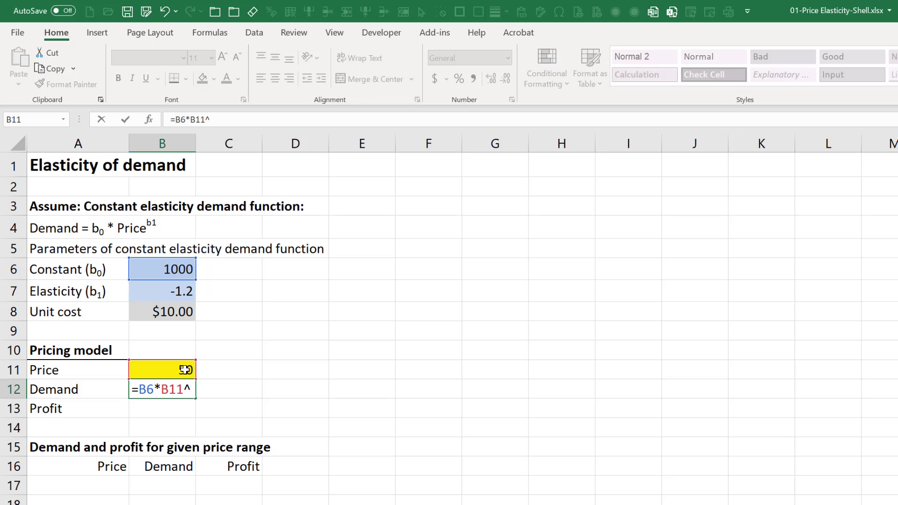
{"action": "left_click", "coordinate": [185, 291]}
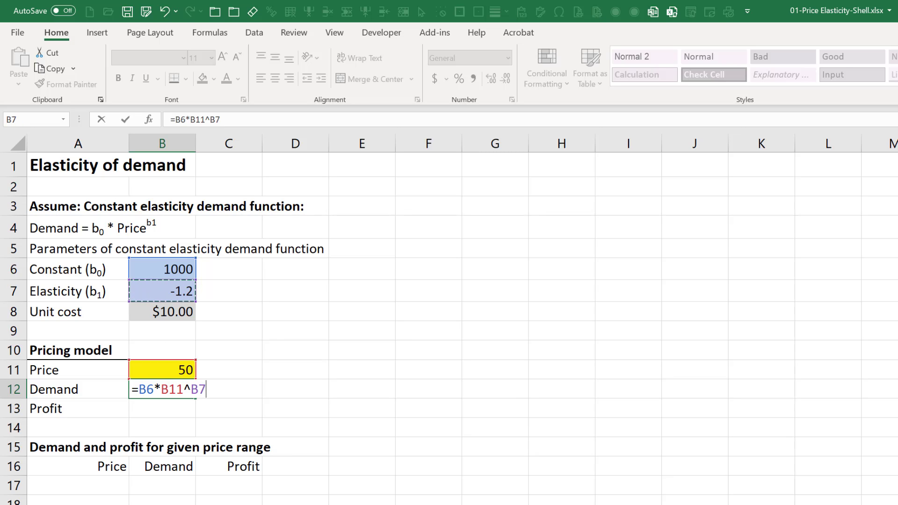
{"action": "key", "text": "Return"}
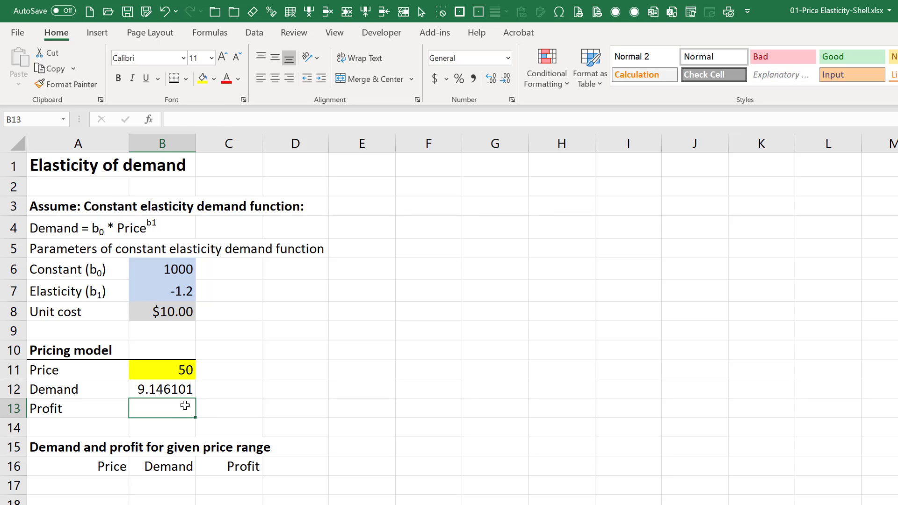
- Reduce the demand value in B12 to one decimal place
{"action": "left_click", "coordinate": [168, 389]}
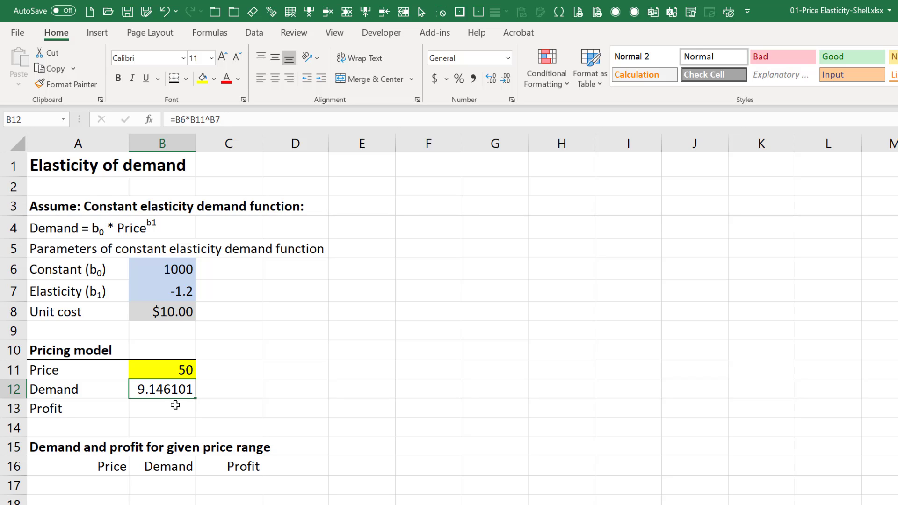
{"action": "left_click", "coordinate": [505, 79]}
{"action": "left_click", "coordinate": [505, 79]}
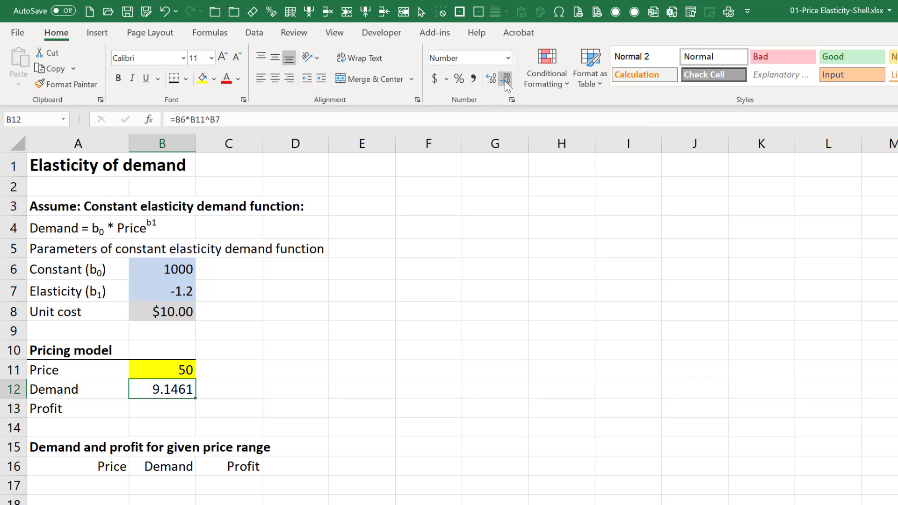
{"action": "left_click", "coordinate": [506, 80]}
{"action": "left_click", "coordinate": [505, 79]}
{"action": "left_click", "coordinate": [506, 79]}
- Calculate profit in B13 with the formula =(B11-B8)*B12, multiplying the margin over unit cost by demand
{"action": "left_click", "coordinate": [176, 410]}
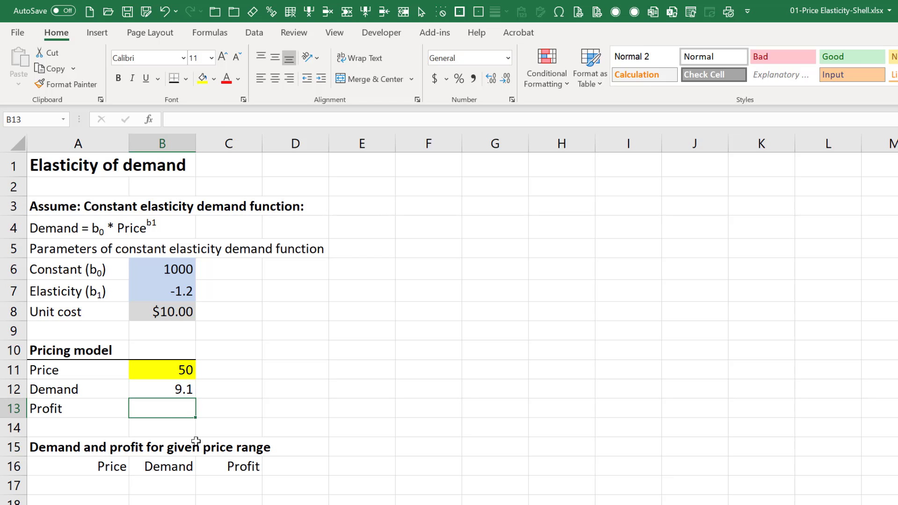
{"action": "type", "text": "=("}
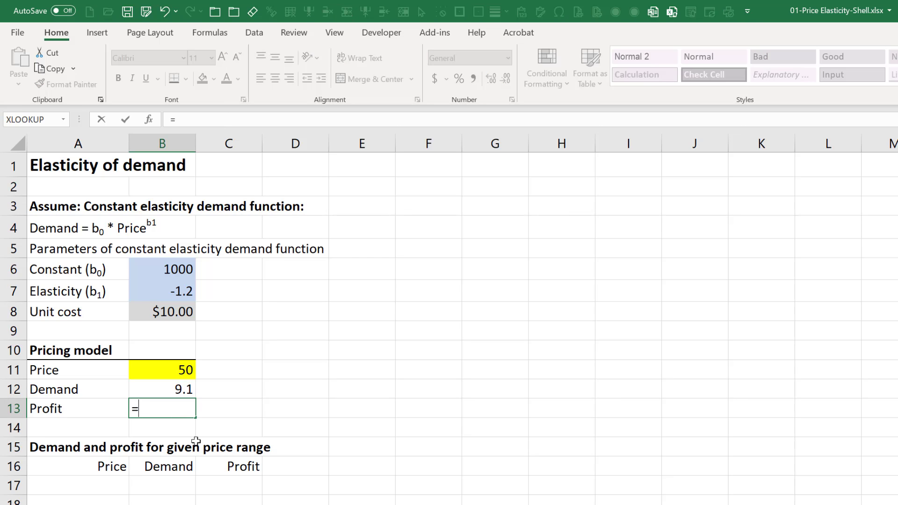
{"action": "left_click", "coordinate": [178, 373]}
{"action": "type", "text": "-"}
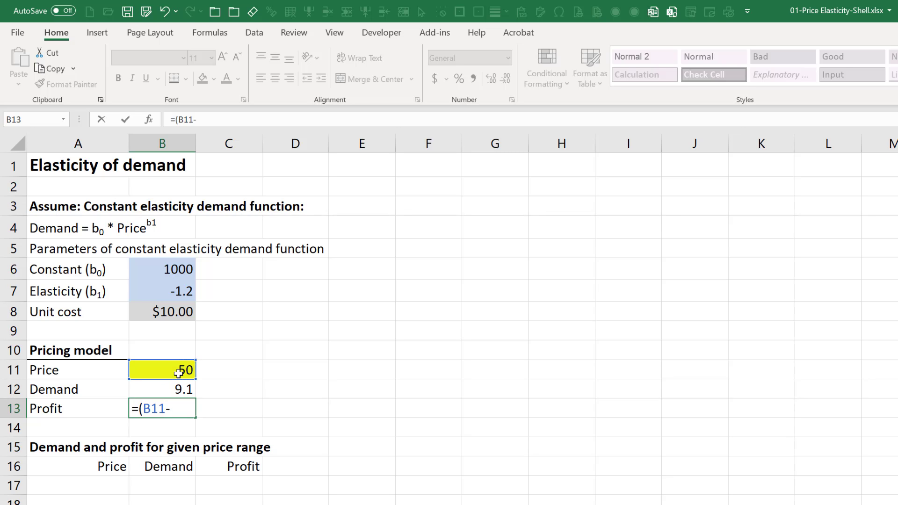
{"action": "left_click", "coordinate": [160, 310]}
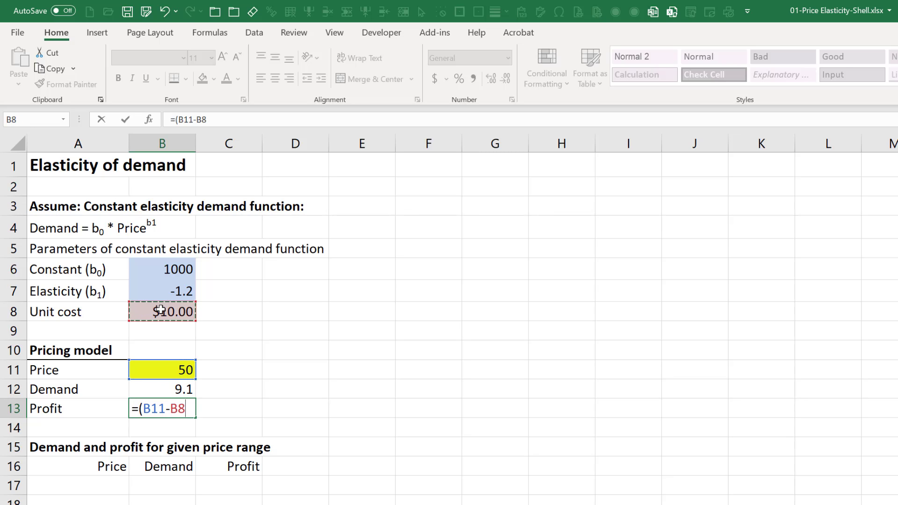
{"action": "type", "text": ")*"}
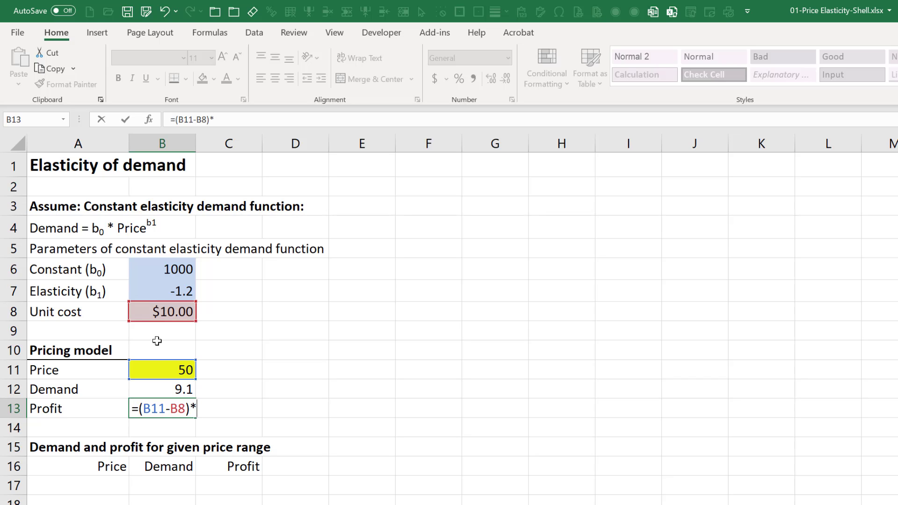
{"action": "left_click", "coordinate": [163, 390]}
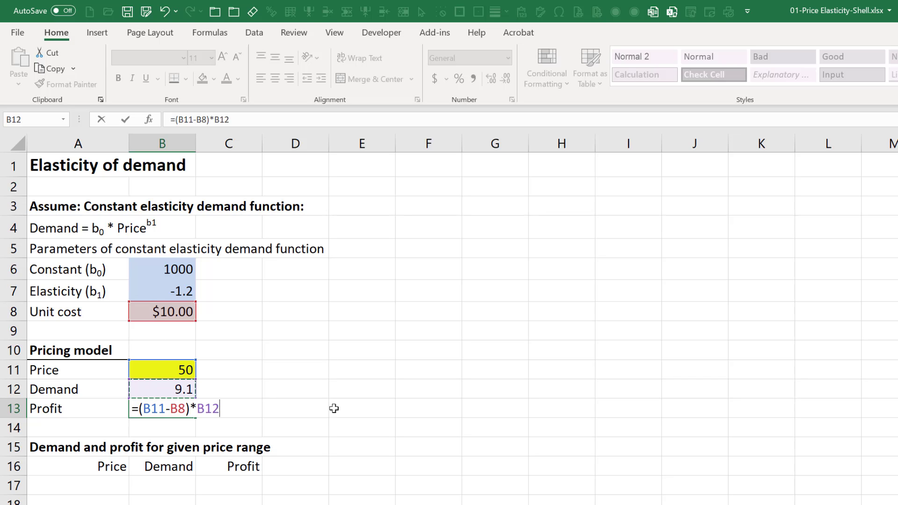
{"action": "key", "text": "Return"}
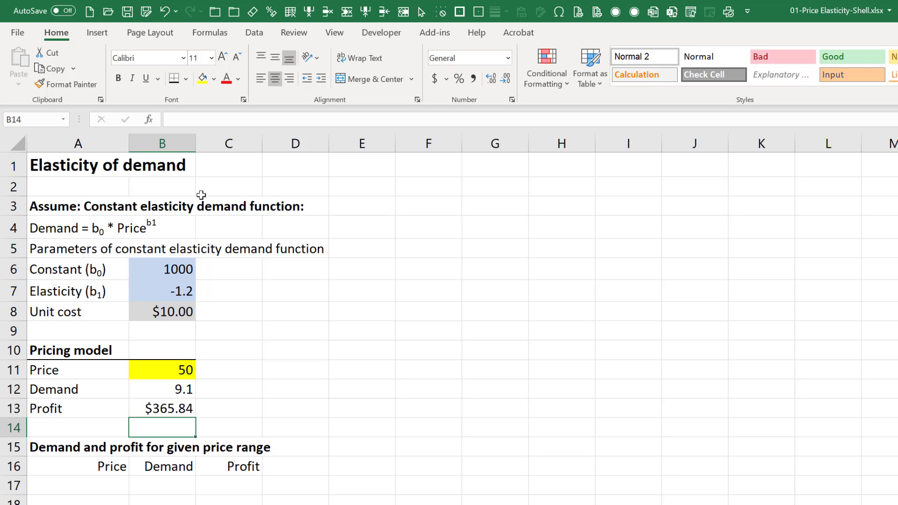
{"action": "left_click", "coordinate": [258, 34]}
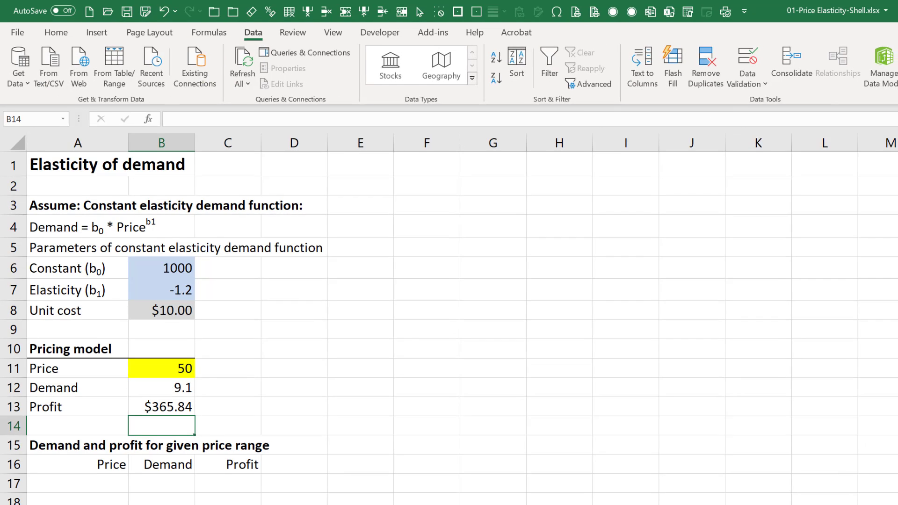
{"action": "left_click", "coordinate": [829, 59]}
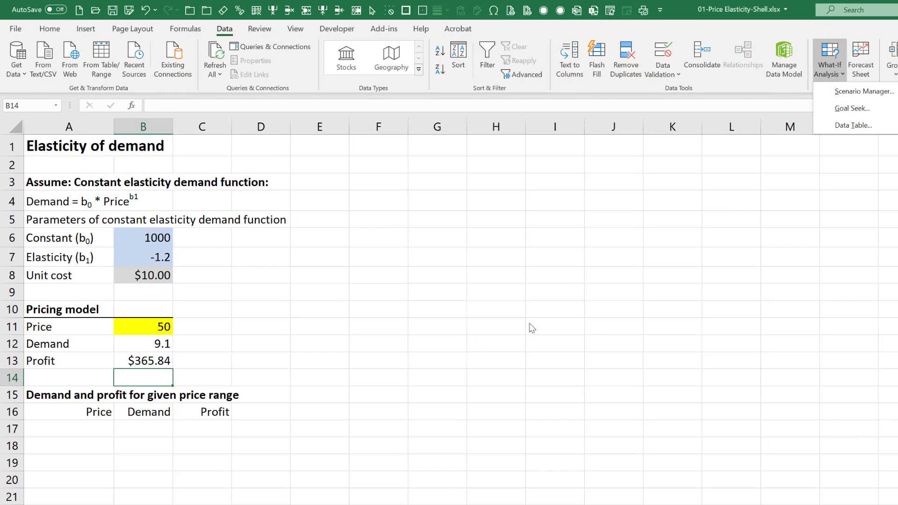
{"action": "left_click", "coordinate": [104, 482]}
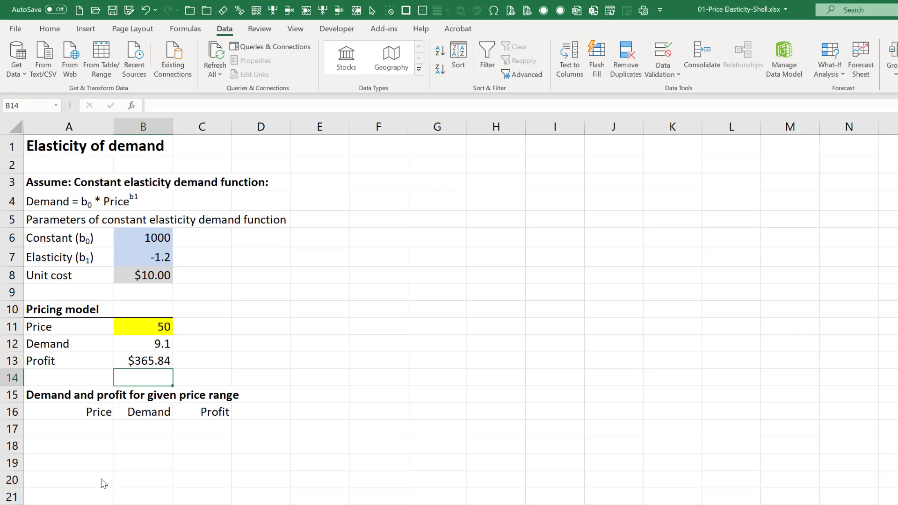
- Enter 25 in A18 as the first price of the demand and profit table
{"action": "left_click", "coordinate": [91, 445]}
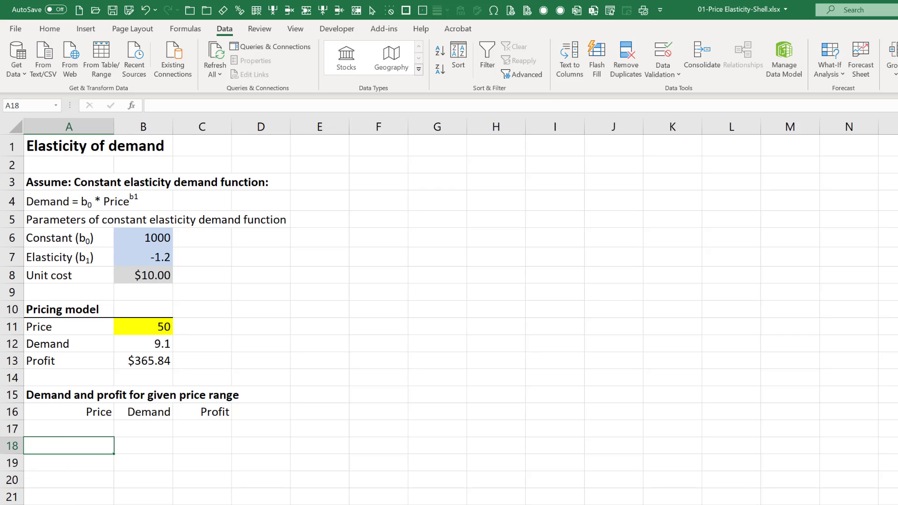
{"action": "type", "text": "25"}
{"action": "key", "text": "Return"}
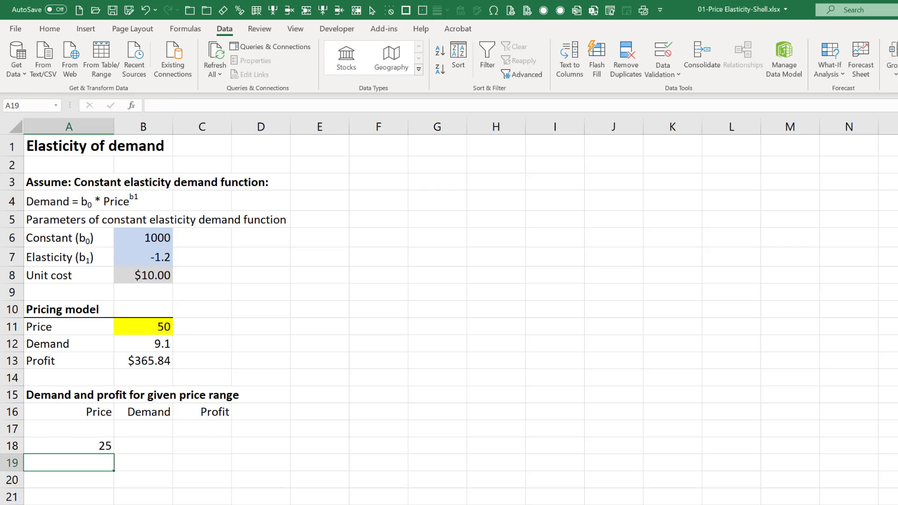
- Format the starting price in A18 as currency with no decimal places
{"action": "left_click", "coordinate": [100, 445]}
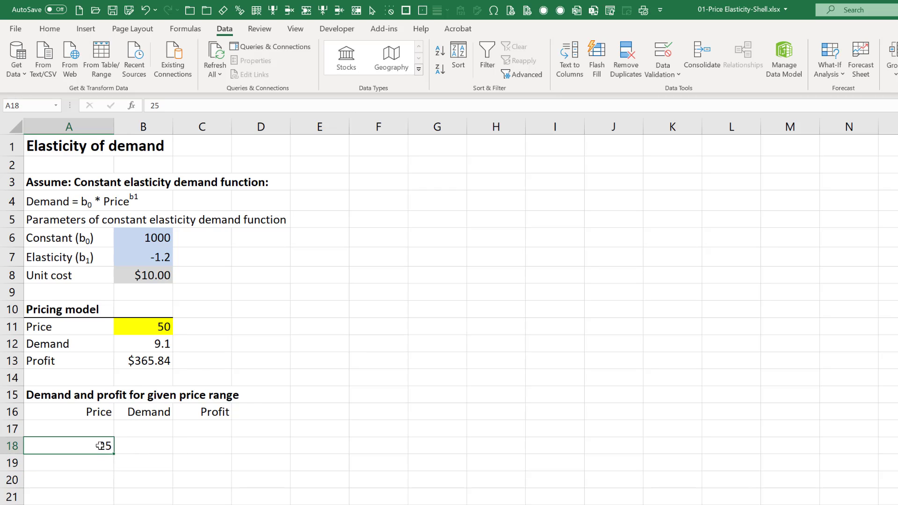
{"action": "left_click", "coordinate": [50, 28]}
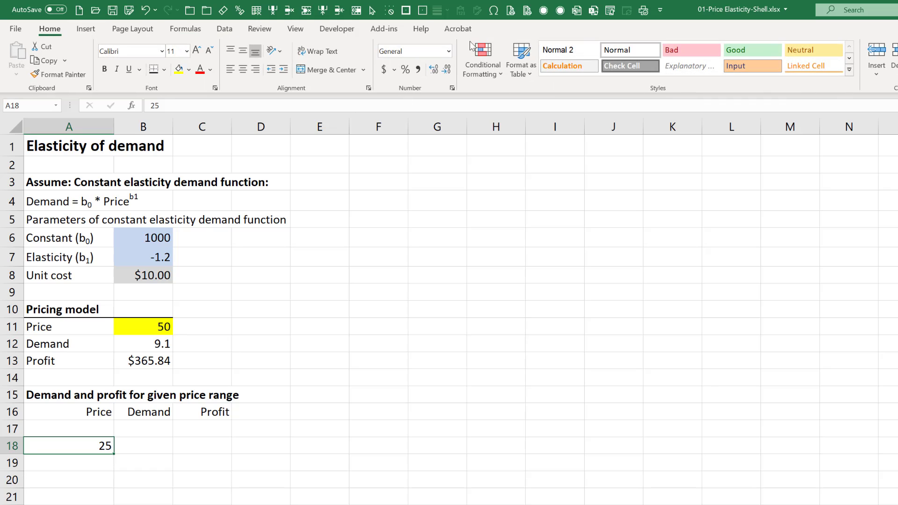
{"action": "left_click", "coordinate": [449, 52]}
{"action": "left_click", "coordinate": [451, 128]}
{"action": "left_click", "coordinate": [448, 71]}
{"action": "left_click", "coordinate": [447, 71]}
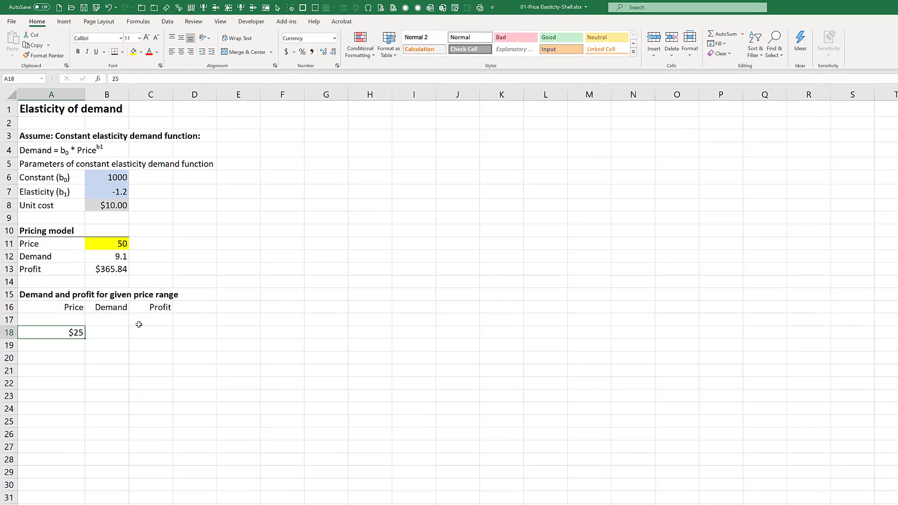
- Enter the formula =A18+15 in A19 to raise the price by 15 from the cell above
{"action": "left_click", "coordinate": [69, 333]}
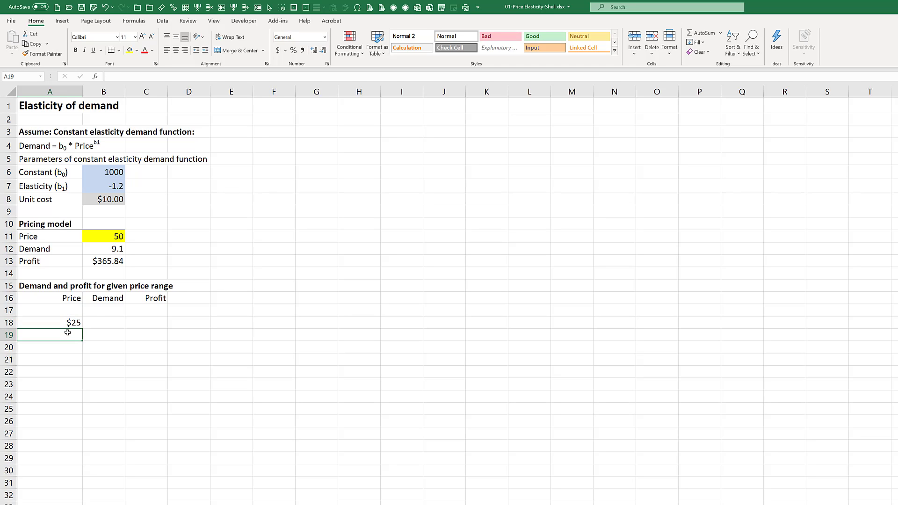
{"action": "type", "text": "=A18+1"}
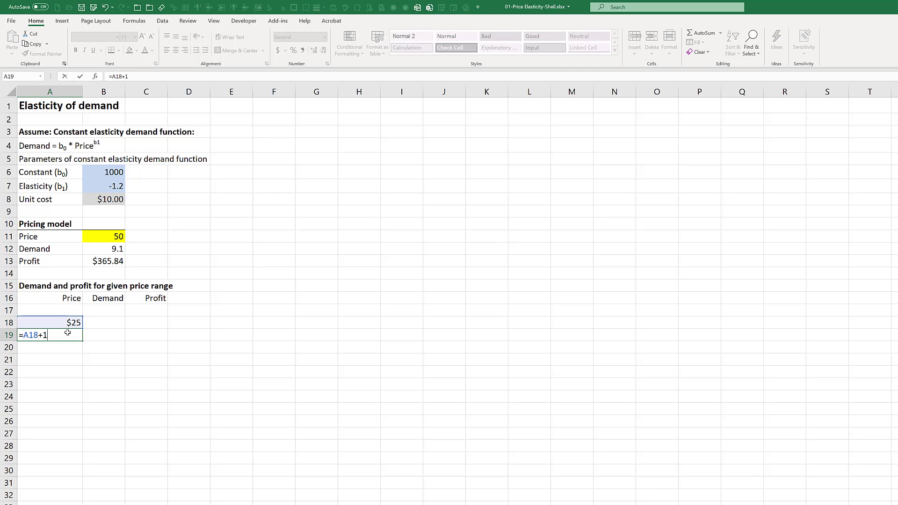
{"action": "type", "text": "5"}
{"action": "key", "text": "Return"}
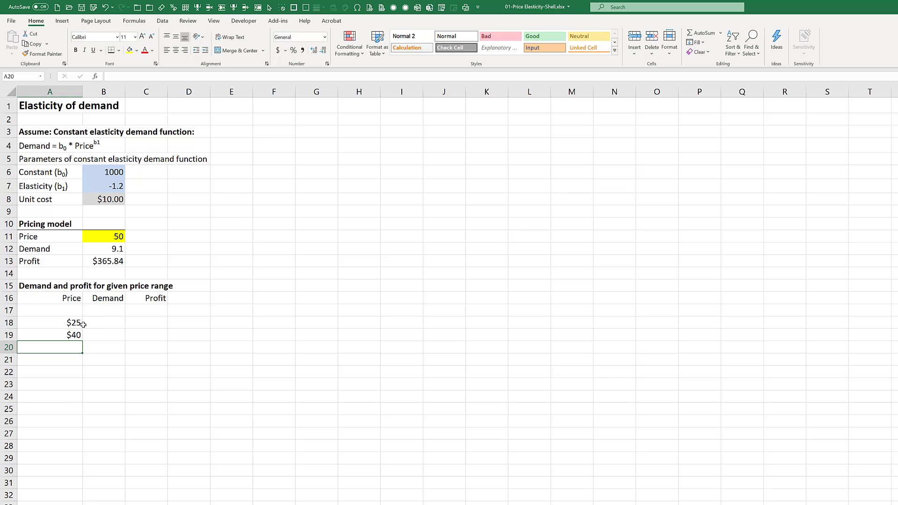
- Fill the price increment formula from A19 down through A28 and select the price range A18:A28
{"action": "left_click", "coordinate": [72, 334]}
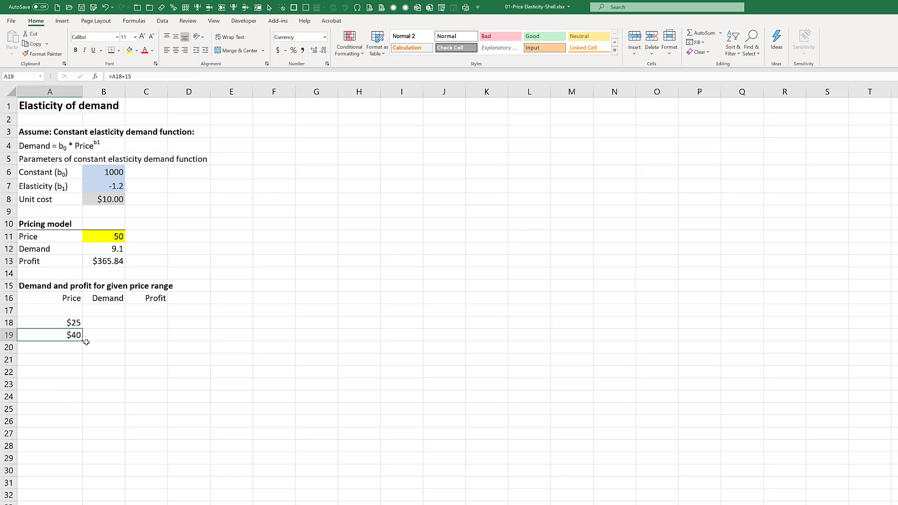
{"action": "left_click_drag", "start_coordinate": [84, 342], "coordinate": [88, 442]}
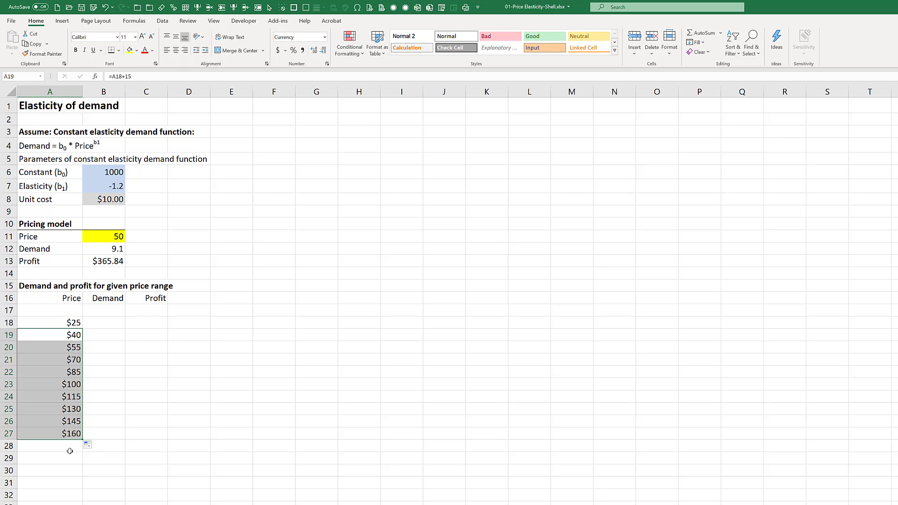
{"action": "left_click", "coordinate": [73, 432]}
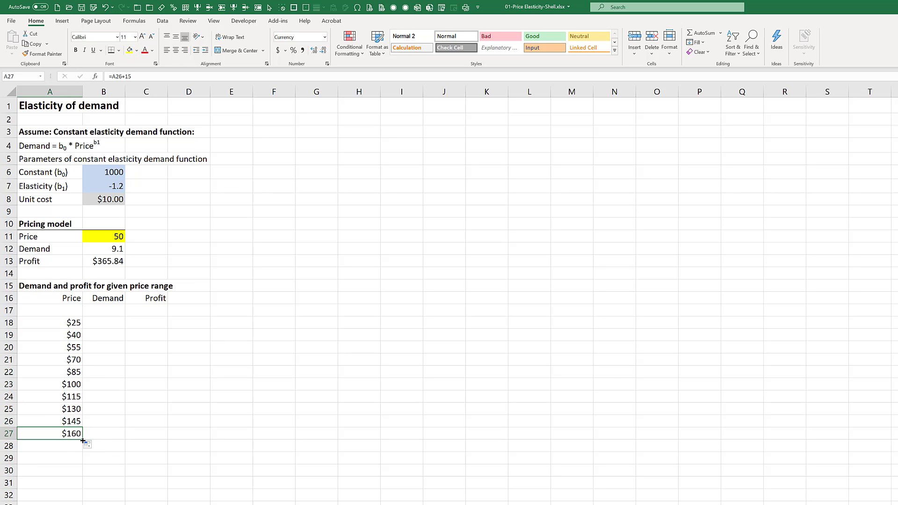
{"action": "left_click_drag", "start_coordinate": [83, 439], "coordinate": [83, 450]}
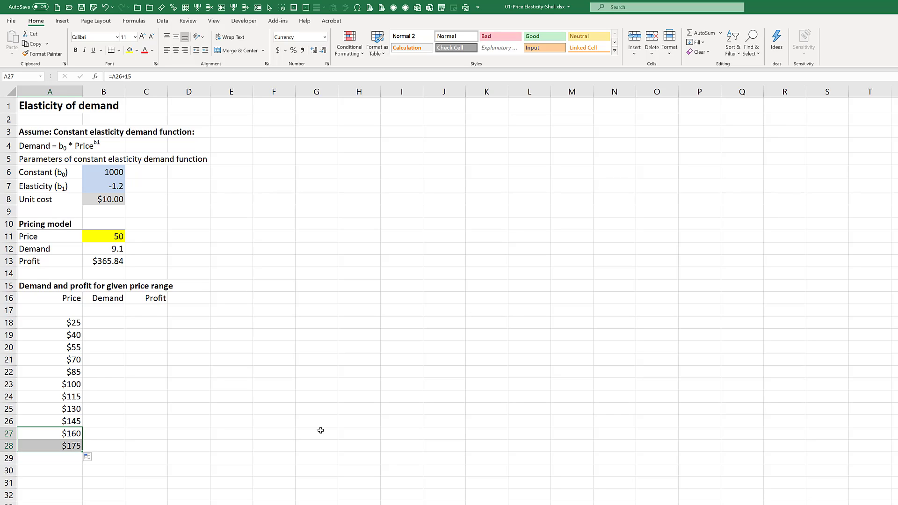
{"action": "left_click_drag", "start_coordinate": [65, 323], "coordinate": [57, 450]}
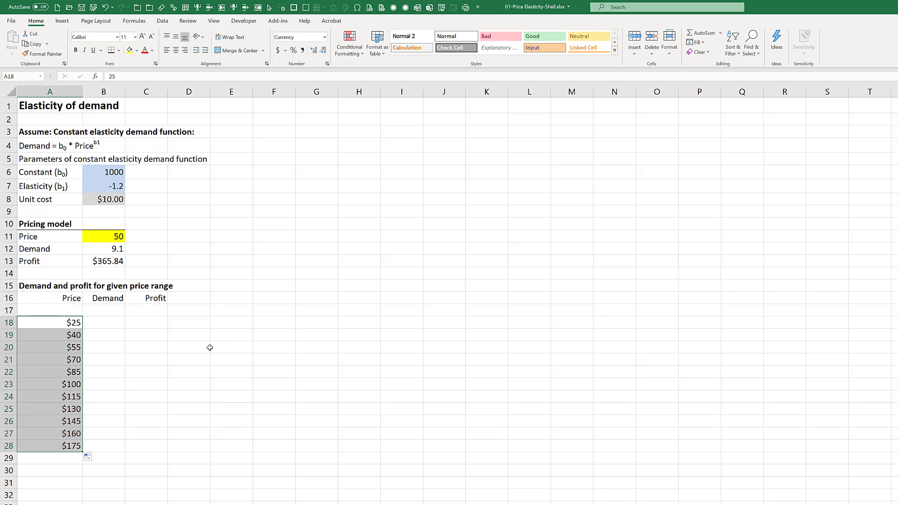
- Link the table's first row to the pricing model, with =B12 for demand in B17 and =B13 for profit in C17
{"action": "left_click", "coordinate": [107, 310]}
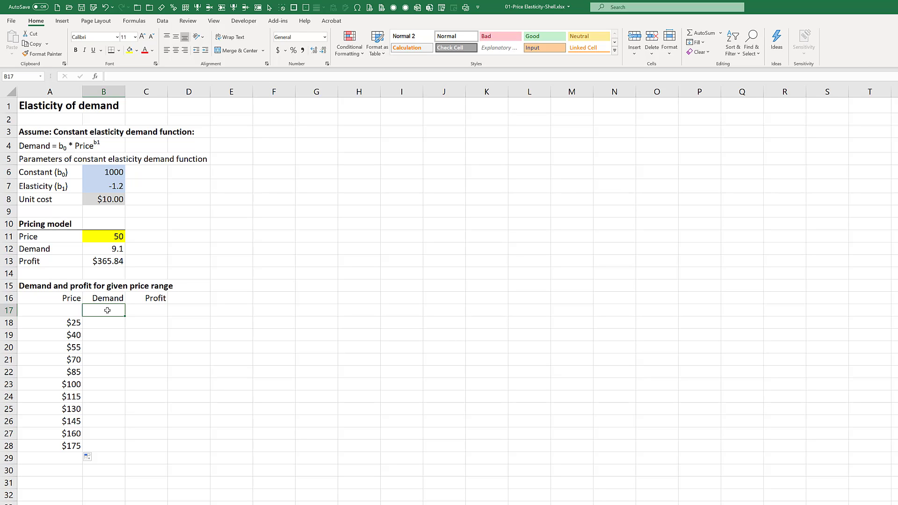
{"action": "type", "text": "="}
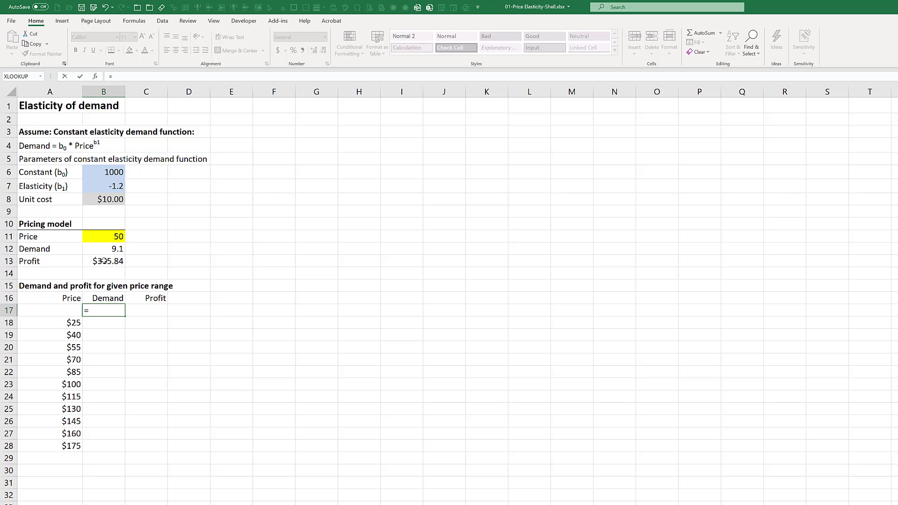
{"action": "left_click", "coordinate": [115, 251]}
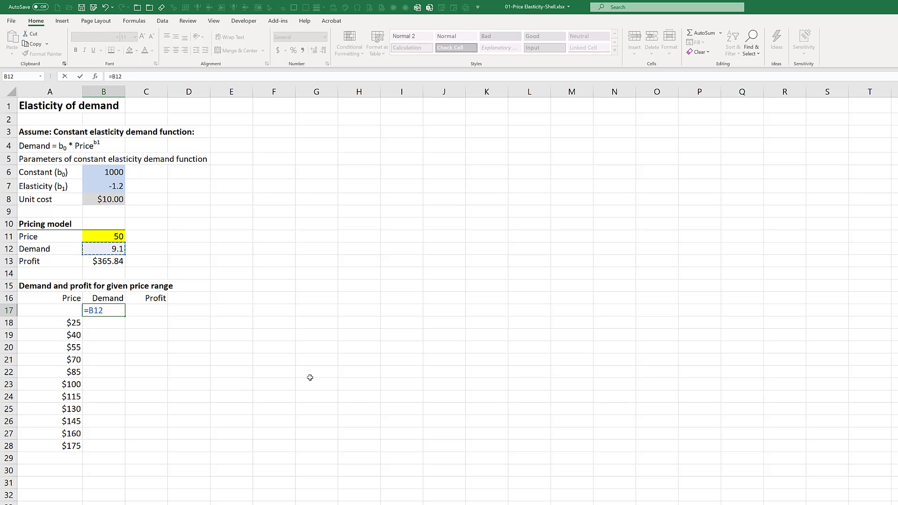
{"action": "key", "text": "Return"}
{"action": "left_click", "coordinate": [162, 313]}
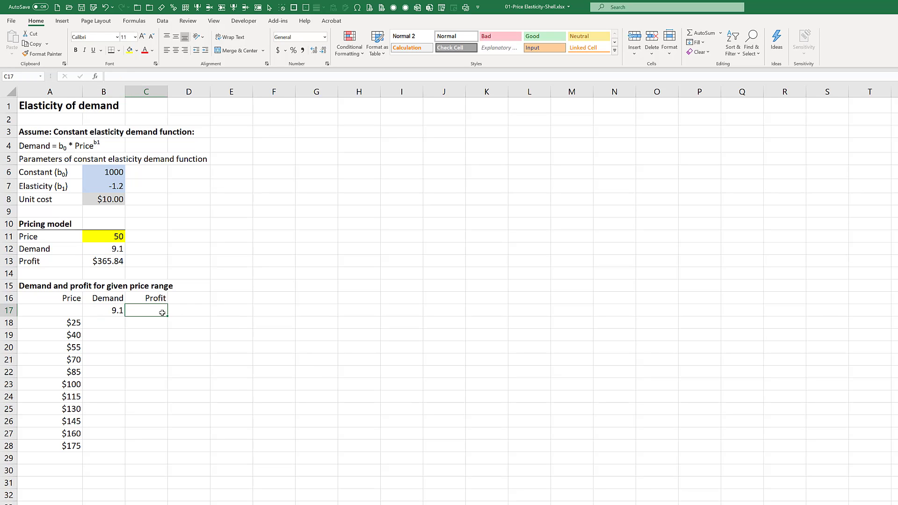
{"action": "type", "text": "="}
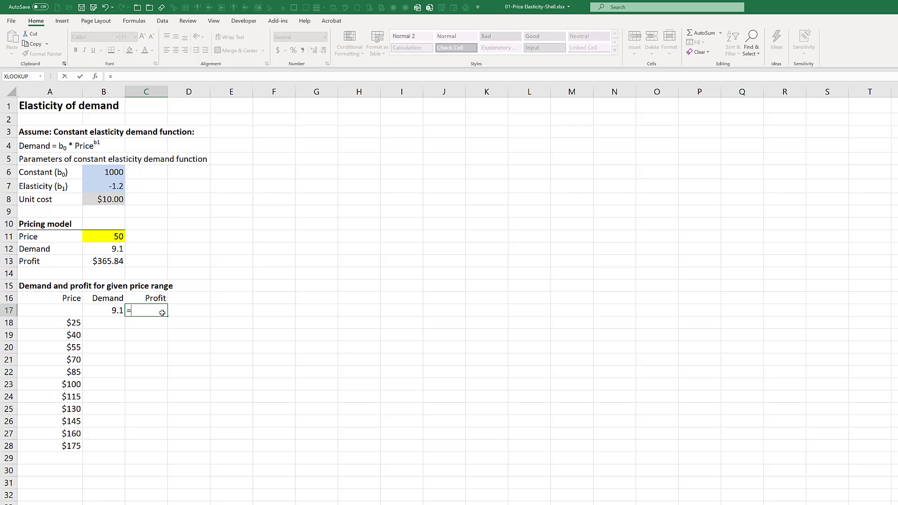
{"action": "left_click", "coordinate": [96, 260]}
{"action": "key", "text": "Return"}
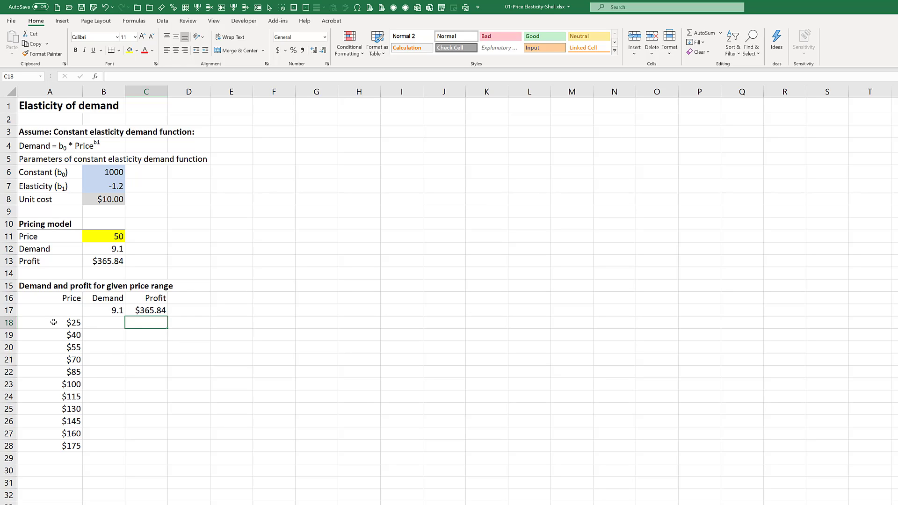
- Examine the table layout: the prices in A18:A28, the blank corner cell A17, and the linked cells B17 and C17
{"action": "left_click_drag", "start_coordinate": [54, 323], "coordinate": [46, 448]}
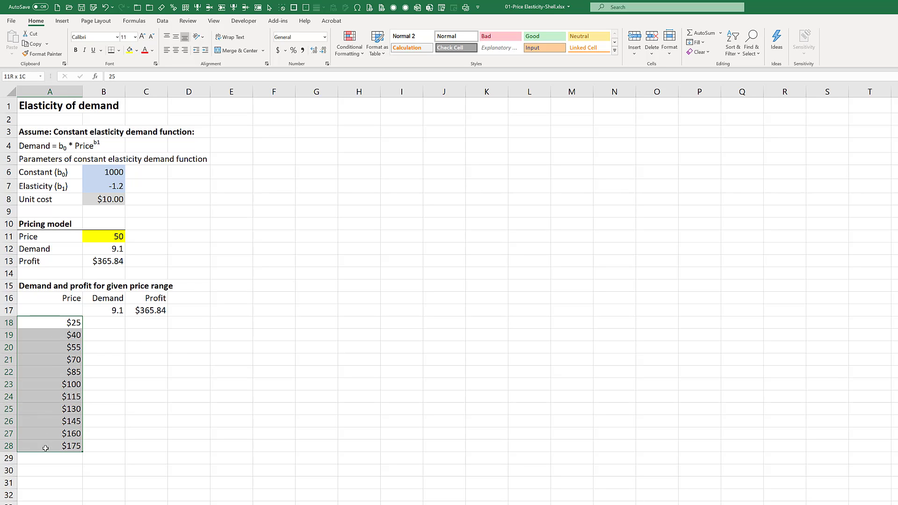
{"action": "left_click", "coordinate": [74, 311]}
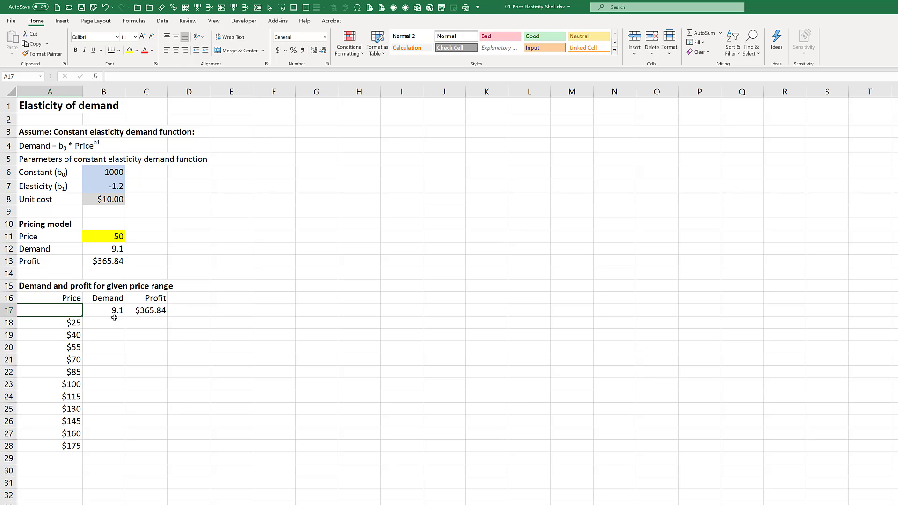
{"action": "left_click", "coordinate": [113, 311]}
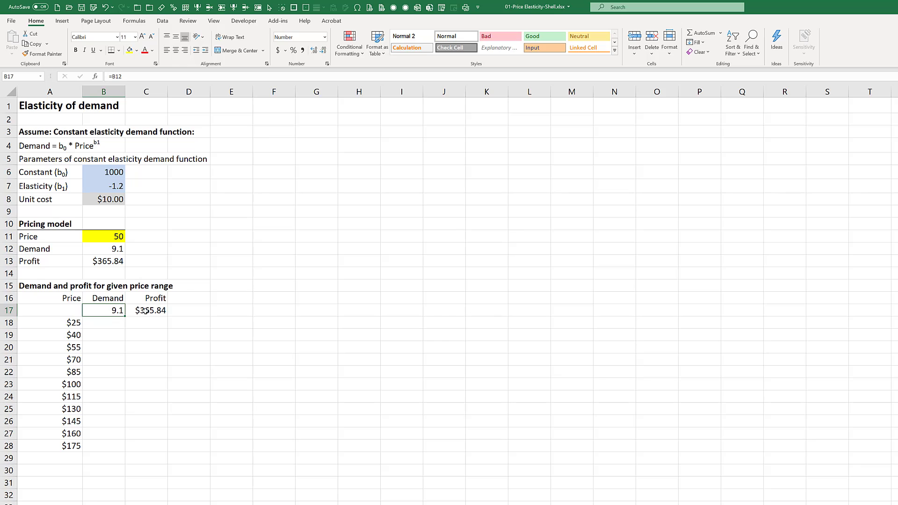
{"action": "key", "text": "Right"}
{"action": "left_click", "coordinate": [113, 314]}
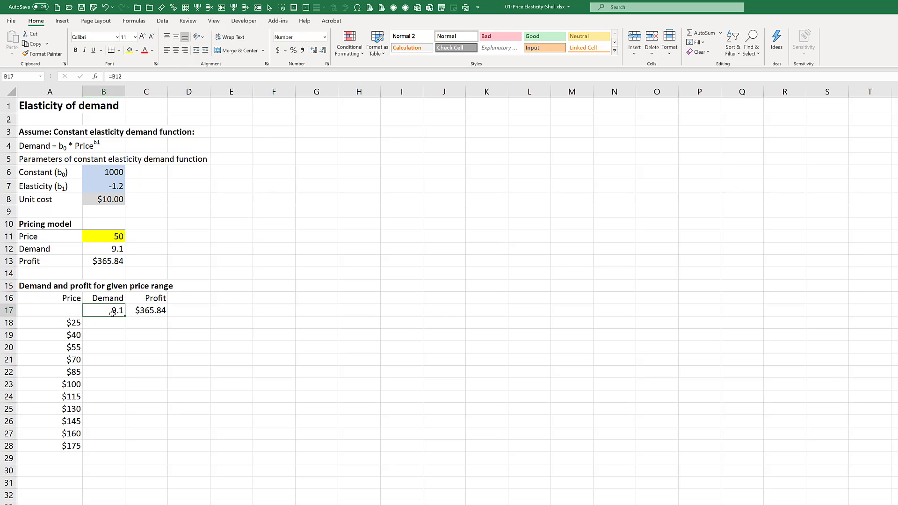
{"action": "left_click", "coordinate": [149, 310]}
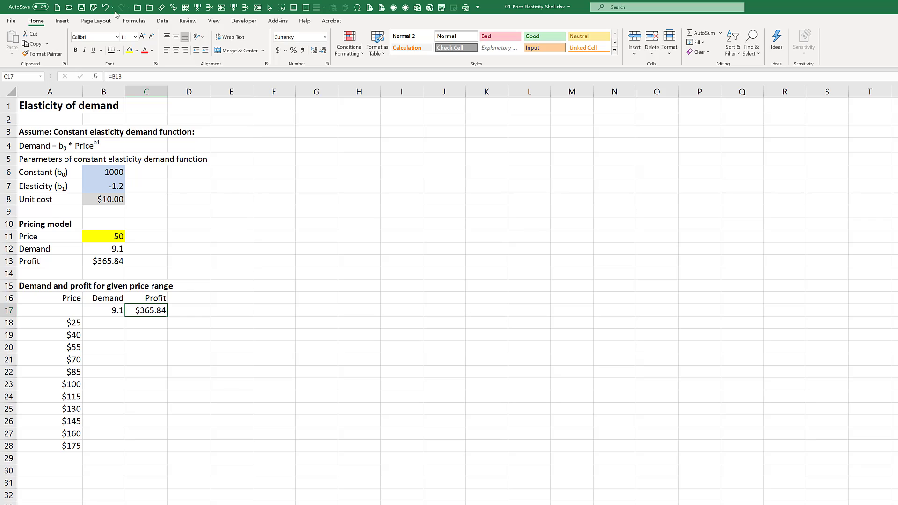
- Create a one-variable what-if data table over A17:C28, using the price cell B11 as the column input cell
{"action": "left_click", "coordinate": [162, 22]}
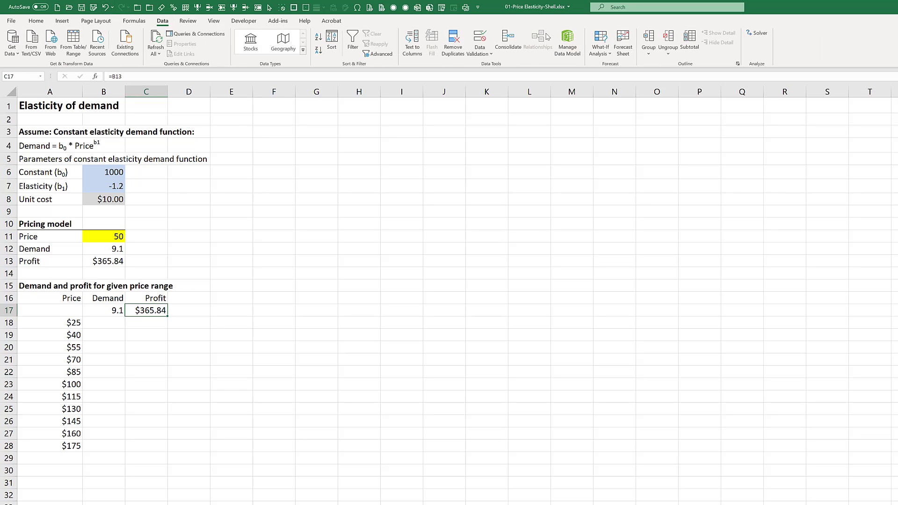
{"action": "left_click", "coordinate": [600, 45]}
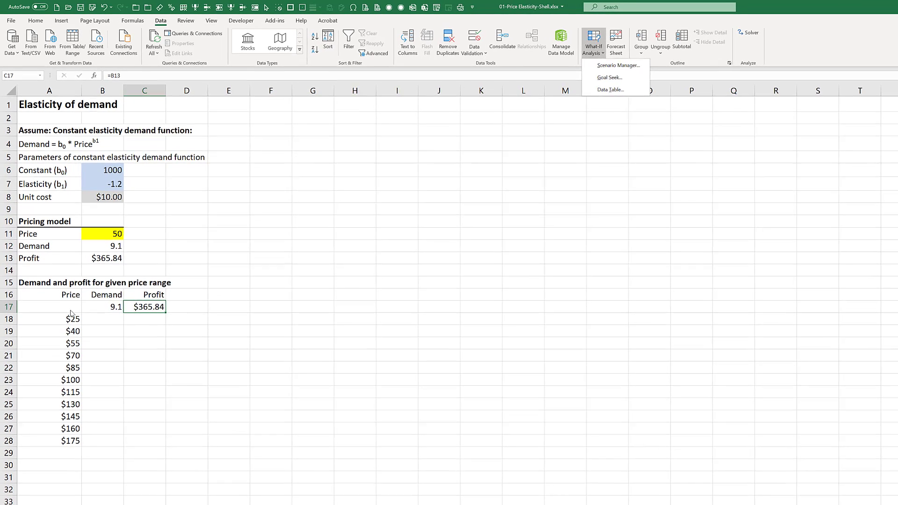
{"action": "left_click", "coordinate": [53, 311]}
{"action": "left_click_drag", "start_coordinate": [51, 305], "coordinate": [141, 440]}
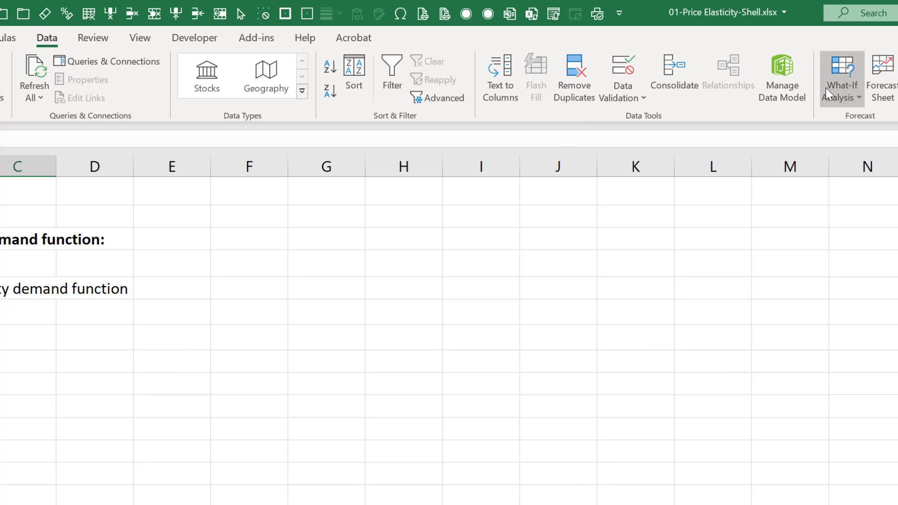
{"action": "left_click", "coordinate": [858, 107]}
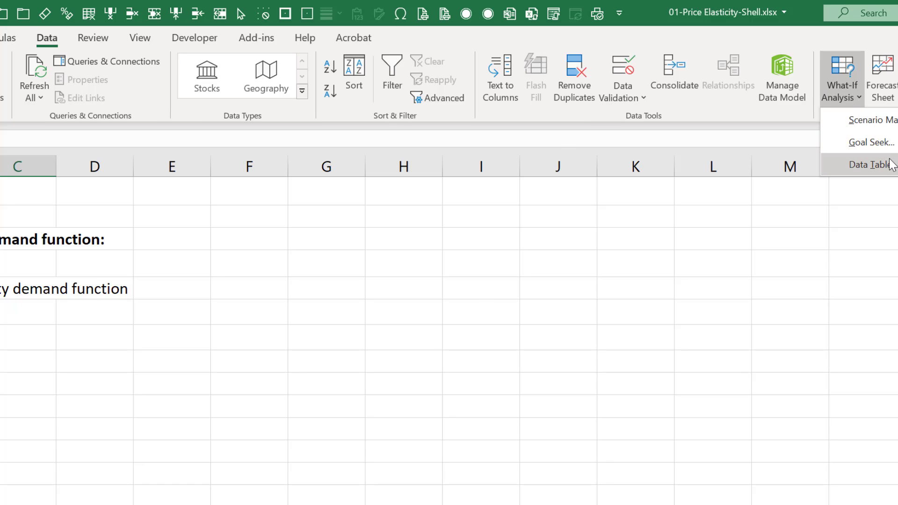
{"action": "left_click", "coordinate": [886, 164]}
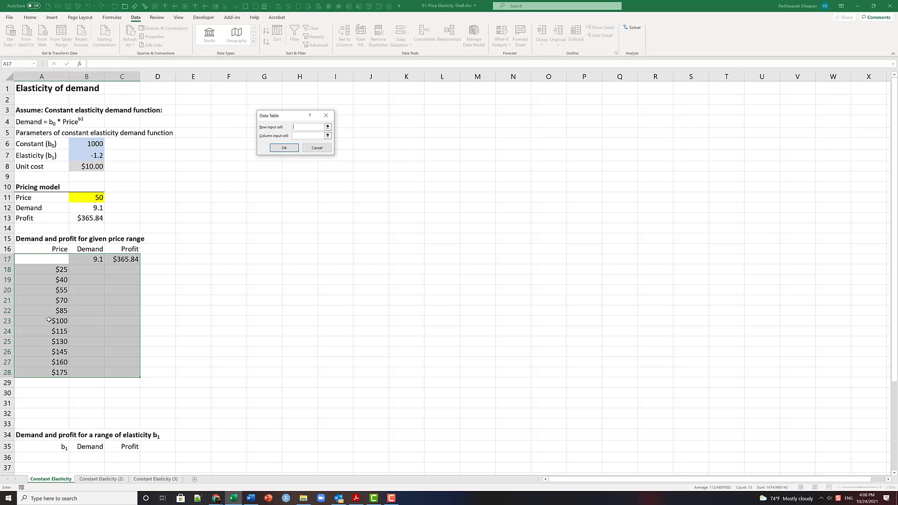
{"action": "left_click", "coordinate": [297, 136]}
{"action": "left_click", "coordinate": [302, 136]}
{"action": "left_click", "coordinate": [92, 200]}
{"action": "left_click", "coordinate": [286, 148]}
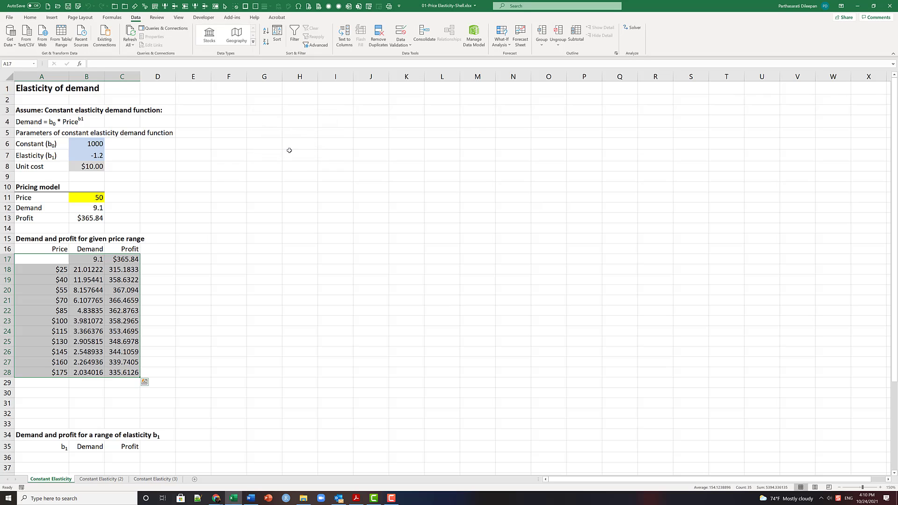
- Inspect the data table's calculated results in B18:C28, the array formula in B19, and the full table range A17:C28
{"action": "left_click_drag", "start_coordinate": [88, 269], "coordinate": [136, 378]}
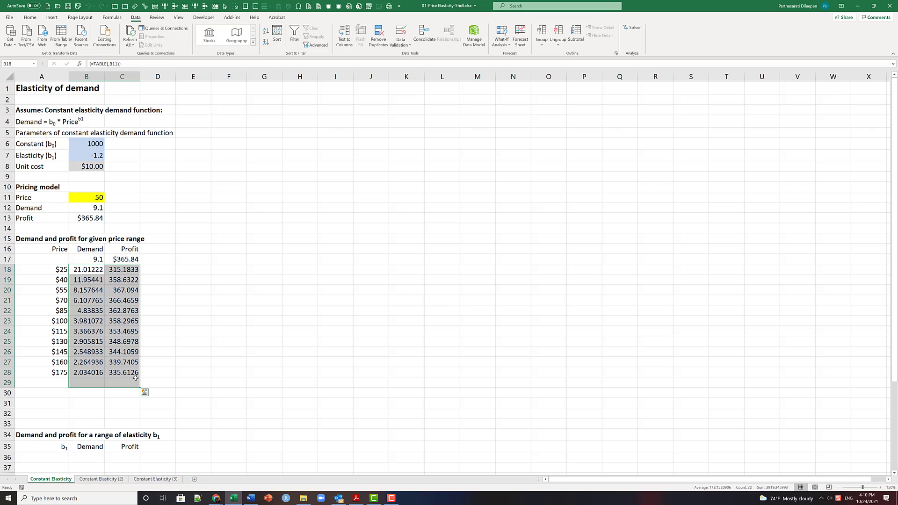
{"action": "left_click", "coordinate": [87, 280]}
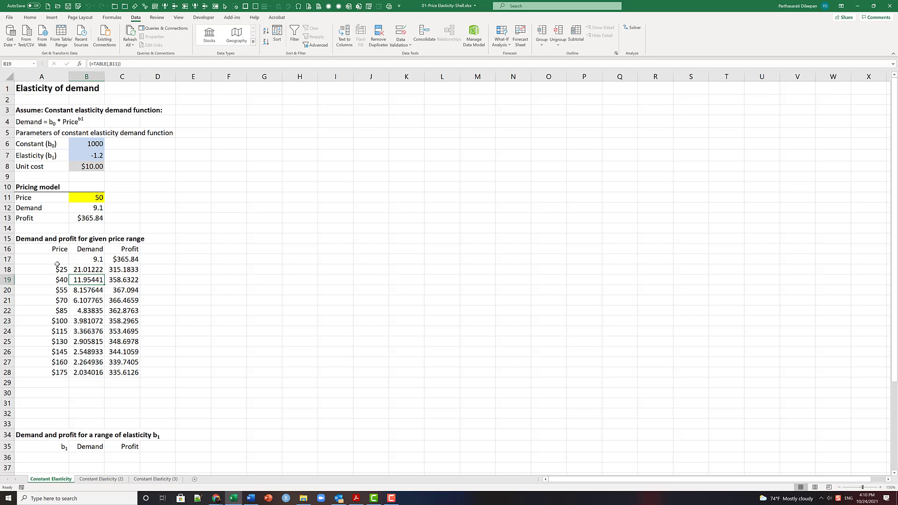
{"action": "left_click_drag", "start_coordinate": [51, 261], "coordinate": [115, 370]}
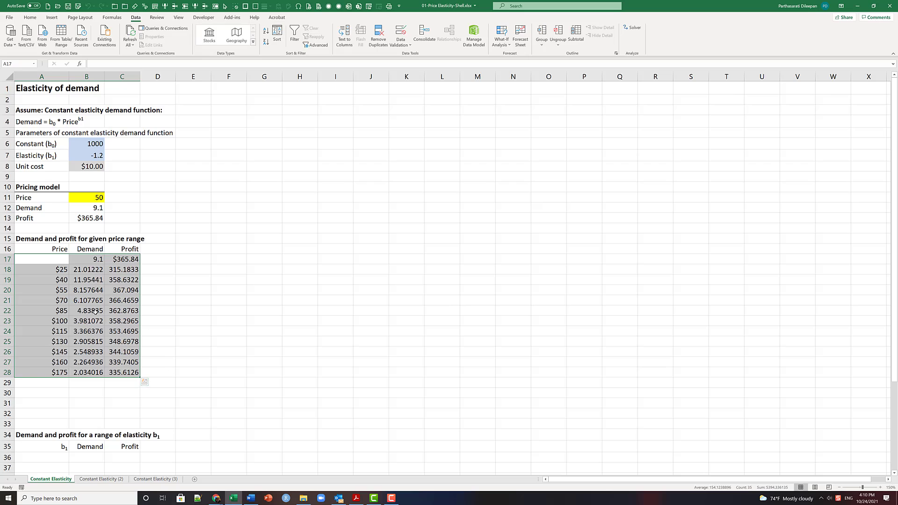
- Try to delete only the demand result for the $85 price in B22
{"action": "left_click", "coordinate": [89, 310]}
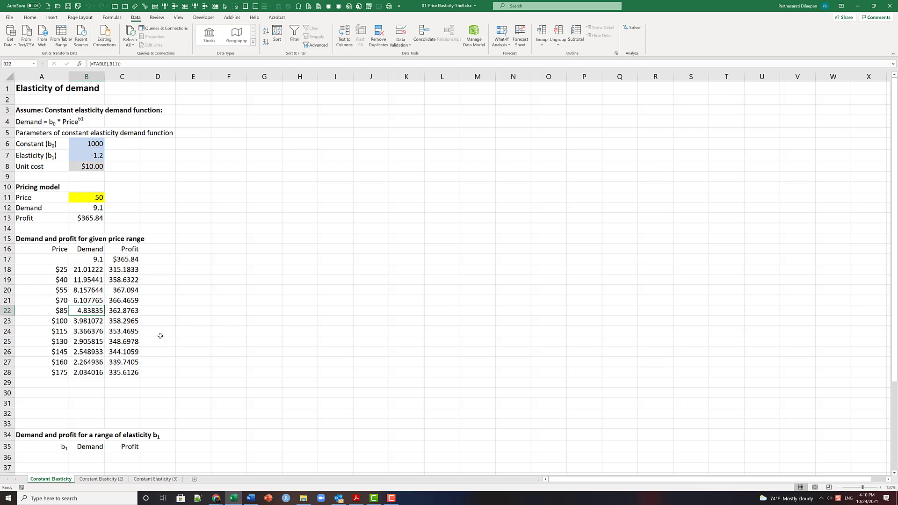
{"action": "key", "text": "Delete"}
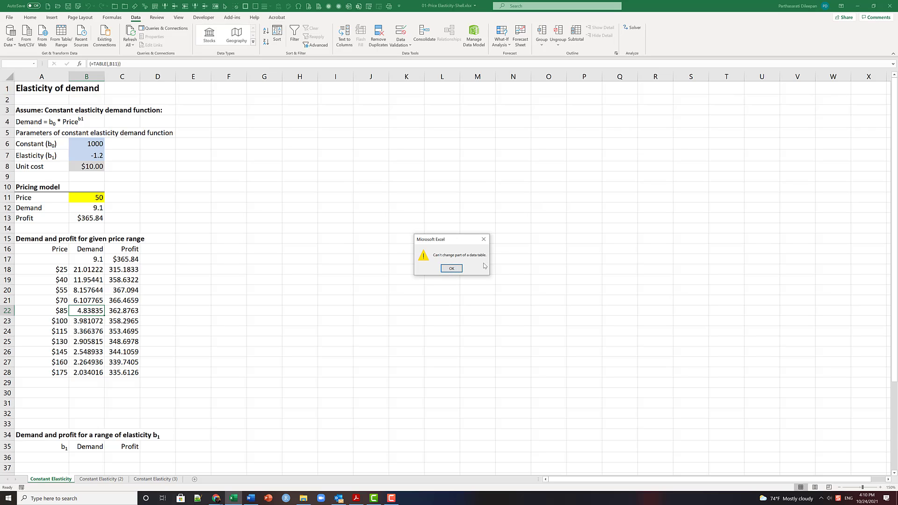
{"action": "left_click", "coordinate": [451, 269]}
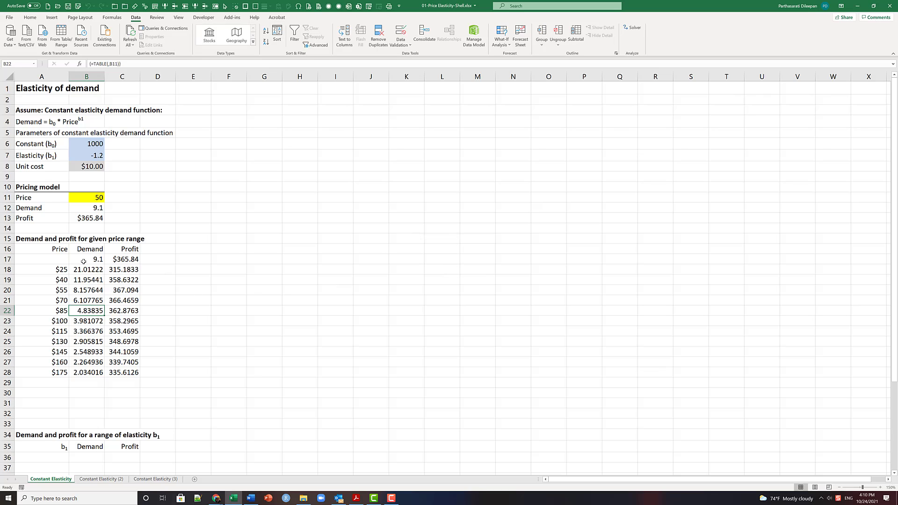
- Format the demand and profit results in B18:C28 to show no decimal places
{"action": "left_click_drag", "start_coordinate": [86, 269], "coordinate": [123, 373]}
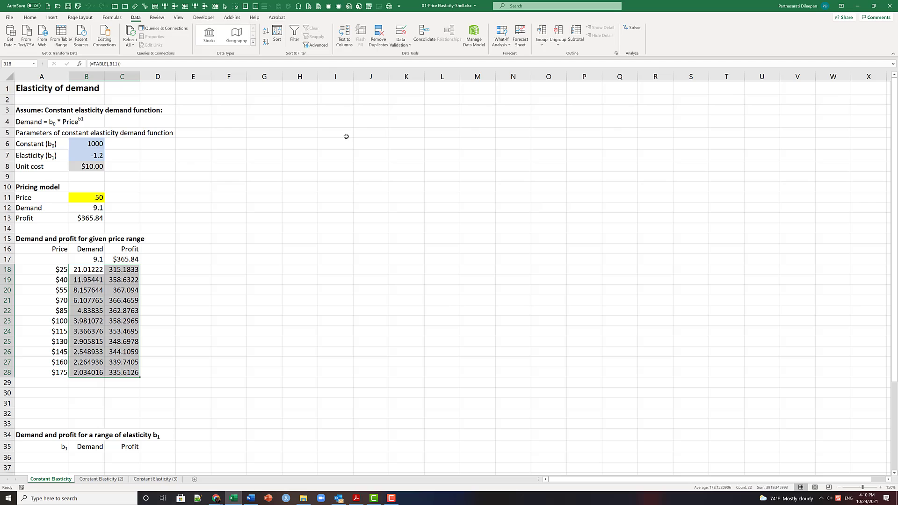
{"action": "left_click", "coordinate": [30, 18]}
{"action": "left_click", "coordinate": [270, 42]}
{"action": "left_click", "coordinate": [270, 42]}
{"action": "left_click", "coordinate": [270, 43]}
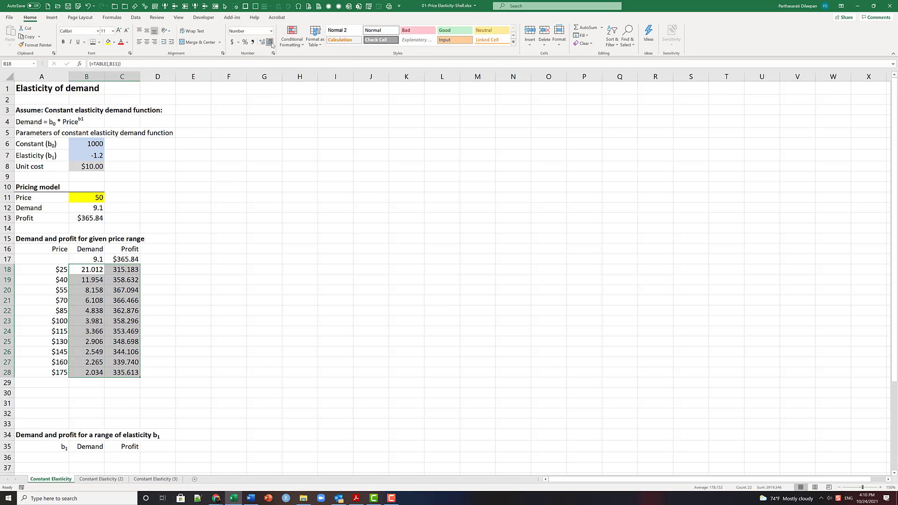
{"action": "left_click", "coordinate": [269, 42]}
{"action": "left_click", "coordinate": [273, 43]}
{"action": "left_click", "coordinate": [272, 43]}
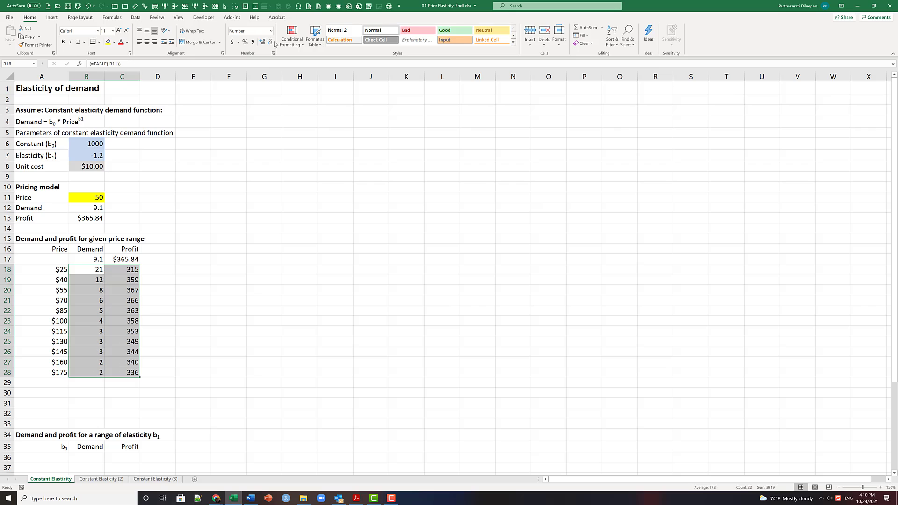
- Format the profit results in C18:C28 as Currency with no decimal places
{"action": "left_click_drag", "start_coordinate": [124, 272], "coordinate": [123, 372]}
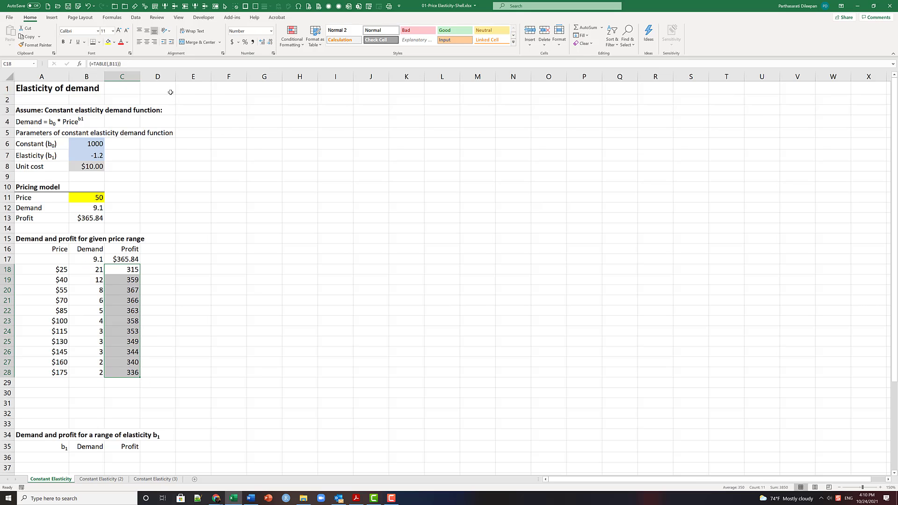
{"action": "left_click", "coordinate": [270, 31]}
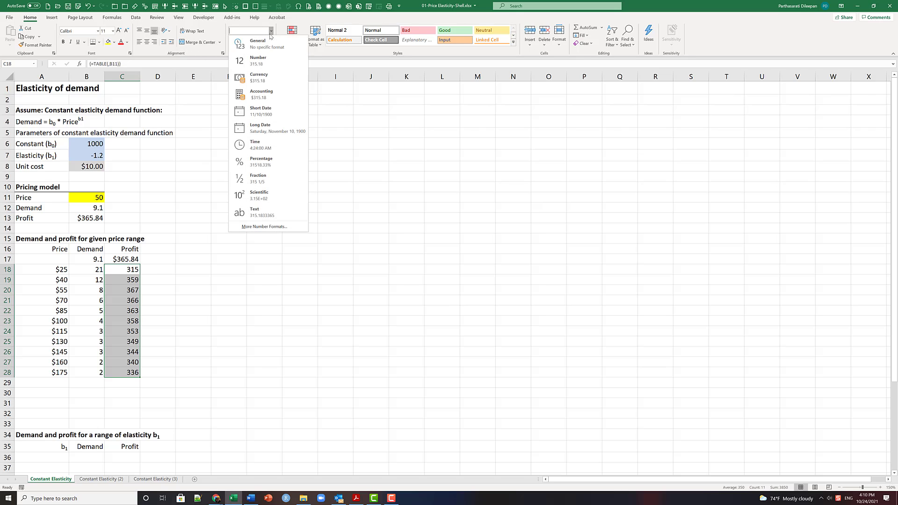
{"action": "left_click", "coordinate": [282, 81]}
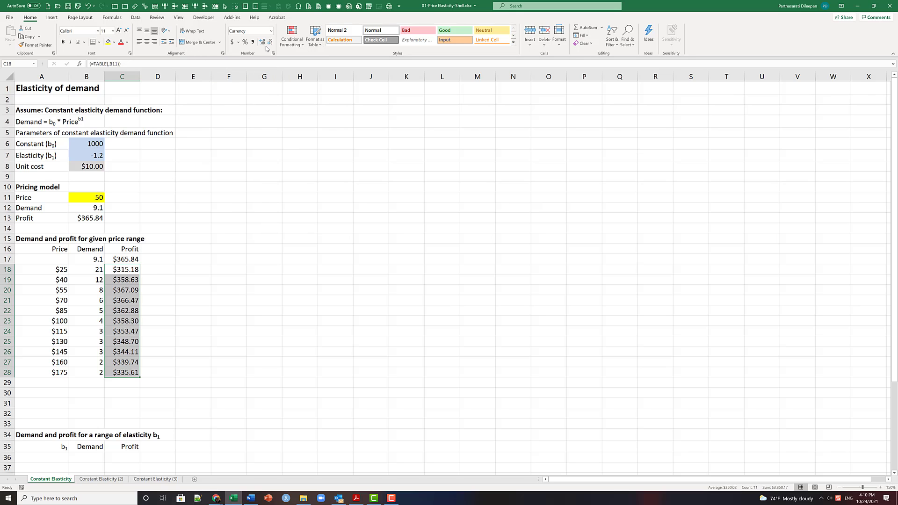
{"action": "double_click", "coordinate": [268, 45]}
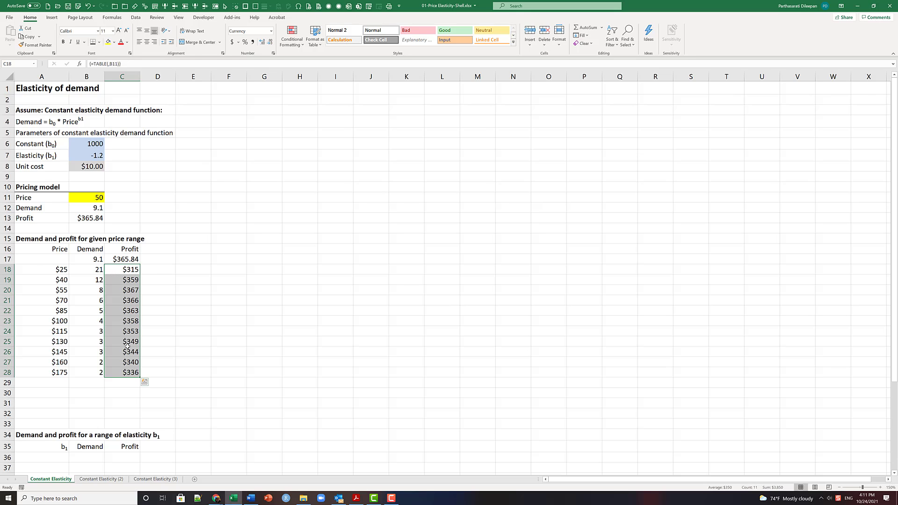
- Insert a scatter chart with smooth lines and markers for the profits in C18:C28 and place it beside the table
{"action": "left_click", "coordinate": [52, 18]}
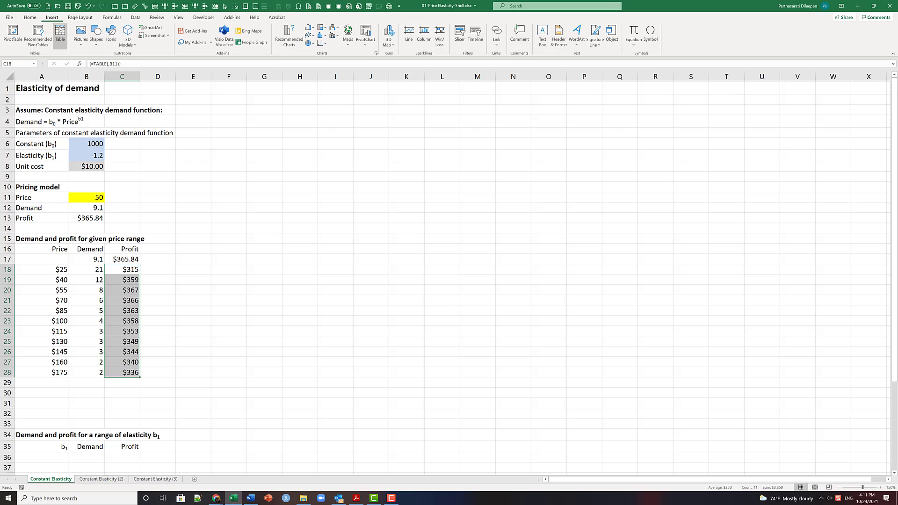
{"action": "left_click", "coordinate": [323, 43]}
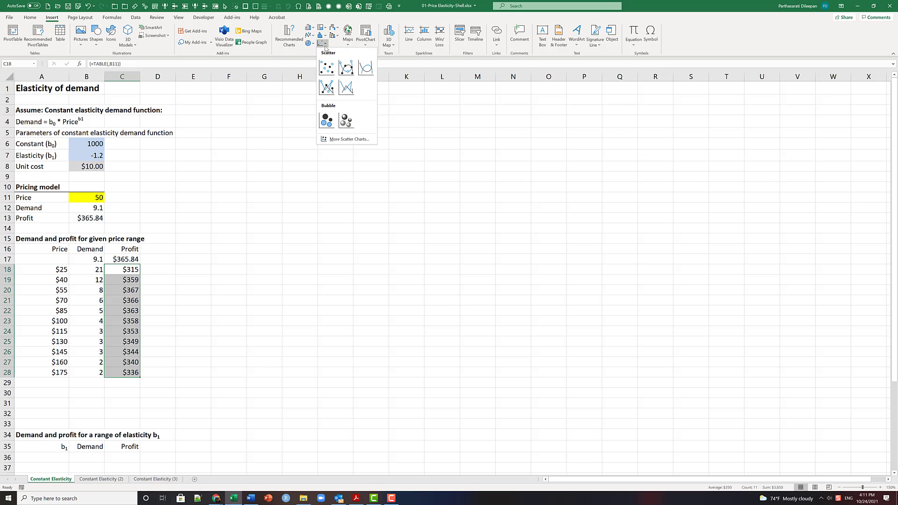
{"action": "left_click", "coordinate": [348, 71]}
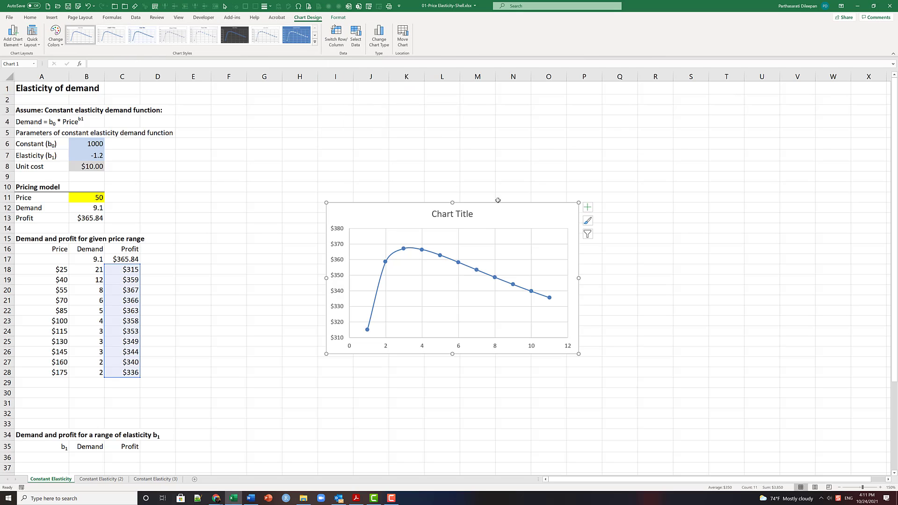
{"action": "left_click_drag", "start_coordinate": [490, 201], "coordinate": [342, 208]}
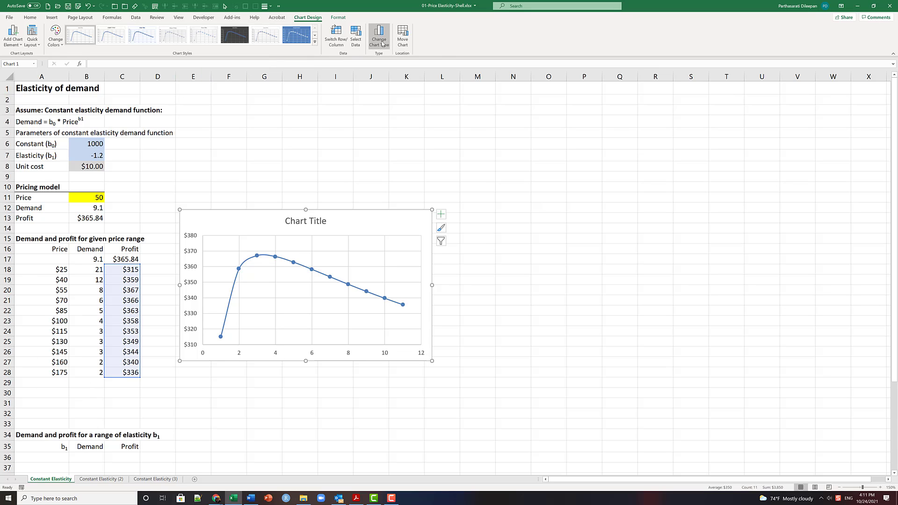
- Set the X values of the chart's profit series to the prices in A18:A28
{"action": "left_click", "coordinate": [356, 37]}
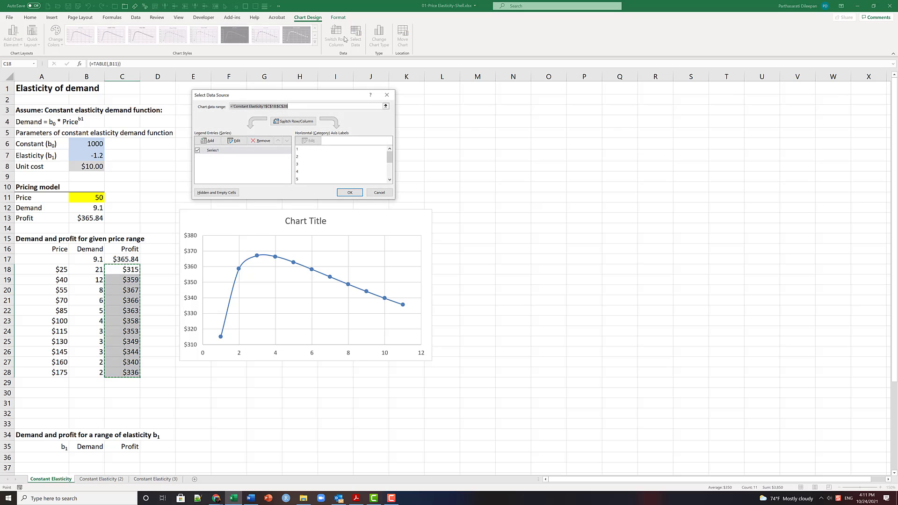
{"action": "left_click", "coordinate": [219, 150]}
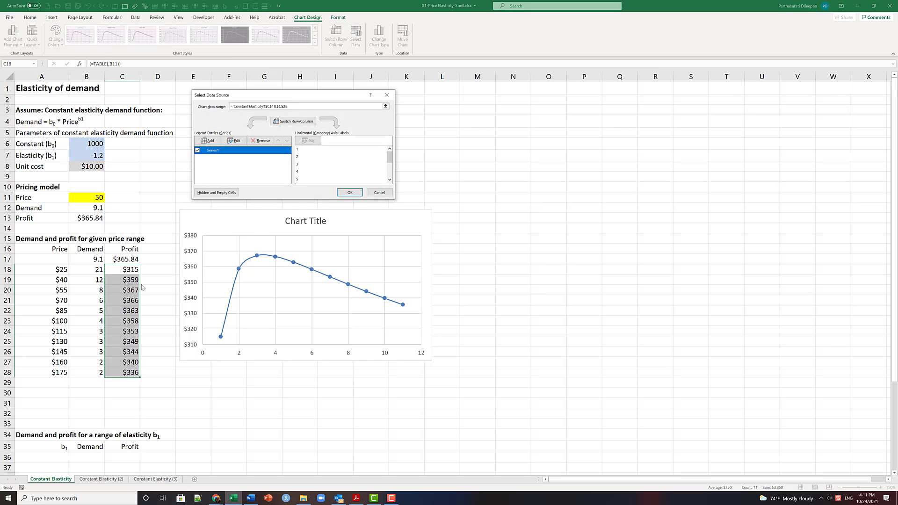
{"action": "left_click", "coordinate": [238, 140]}
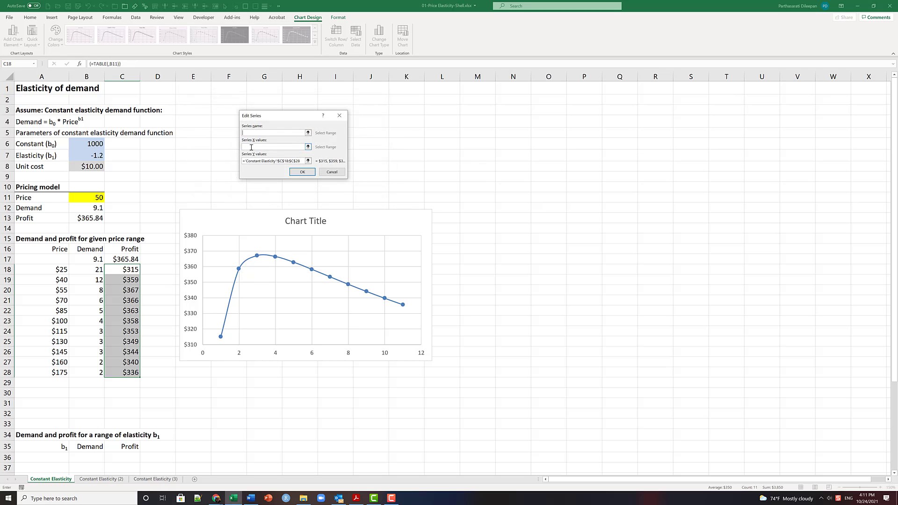
{"action": "left_click", "coordinate": [251, 147]}
{"action": "left_click_drag", "start_coordinate": [64, 270], "coordinate": [59, 373]}
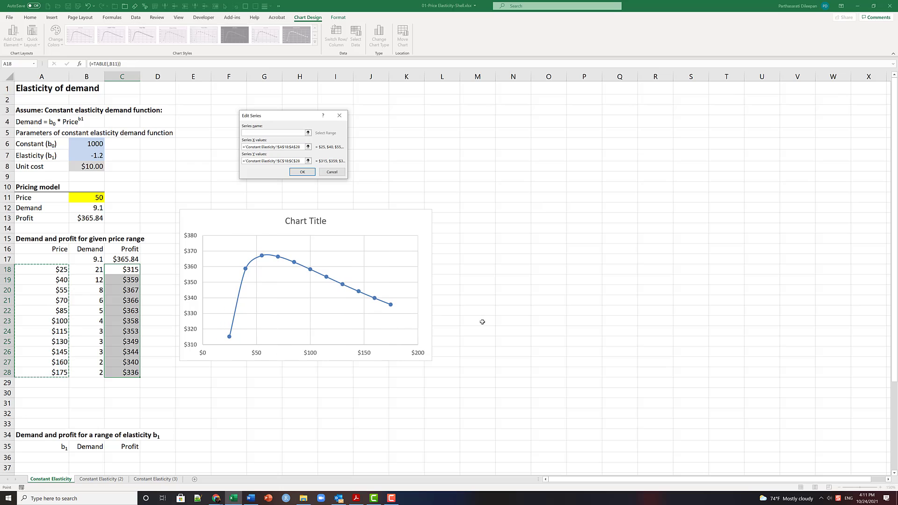
{"action": "left_click", "coordinate": [302, 172]}
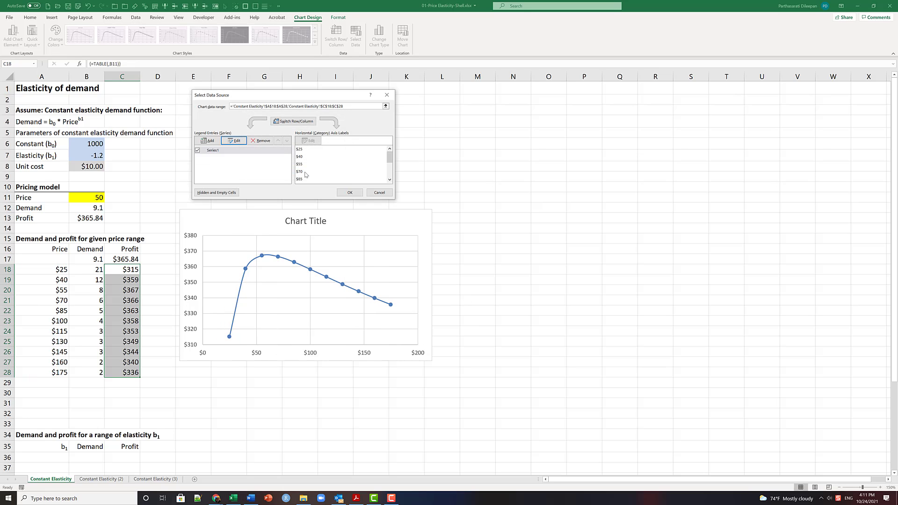
{"action": "left_click", "coordinate": [351, 193]}
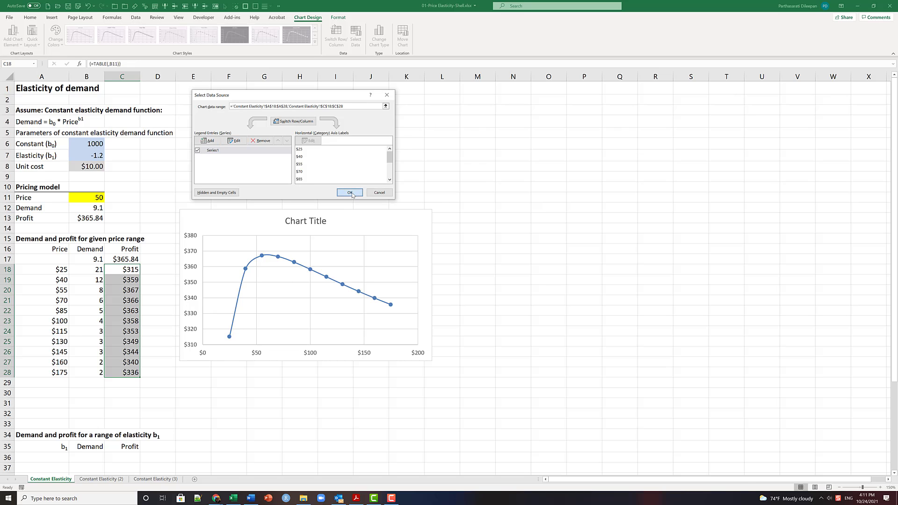
- Change the chart title to "Profit versus Price"
{"action": "left_click", "coordinate": [316, 221]}
{"action": "left_click", "coordinate": [316, 221]}
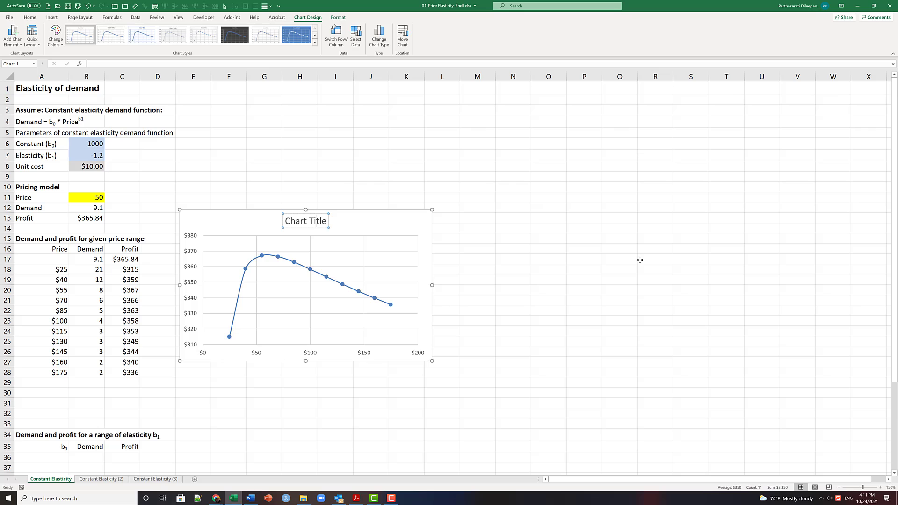
{"action": "key", "text": "ctrl+a"}
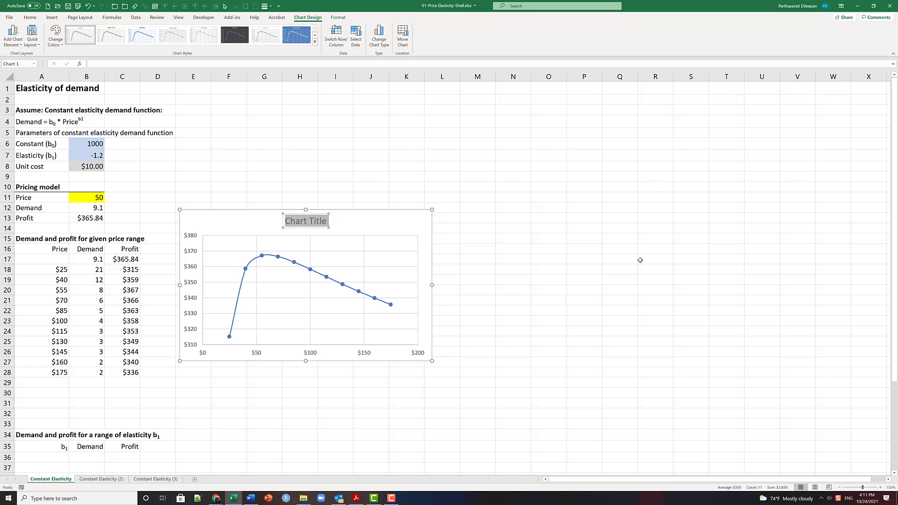
{"action": "type", "text": "Profit"}
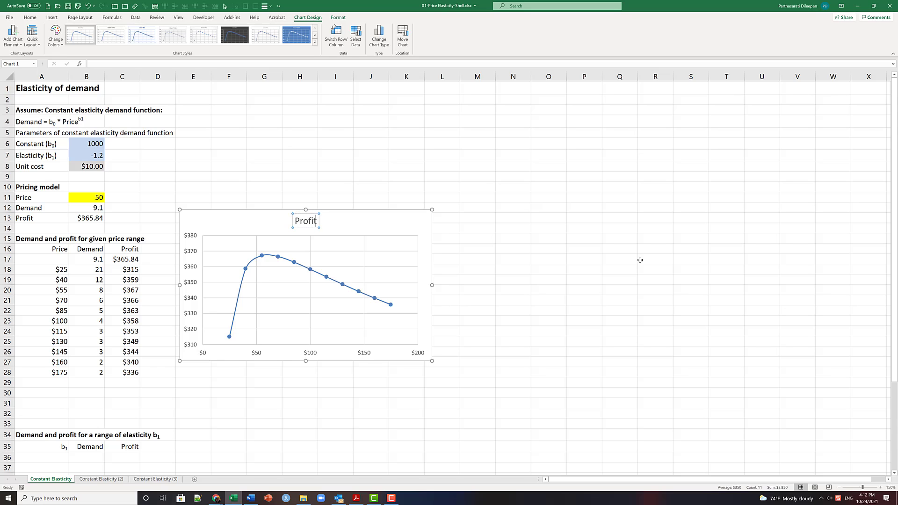
{"action": "type", "text": " versus"}
{"action": "key", "text": "BackSpace"}
{"action": "key", "text": "BackSpace"}
{"action": "type", "text": "us"}
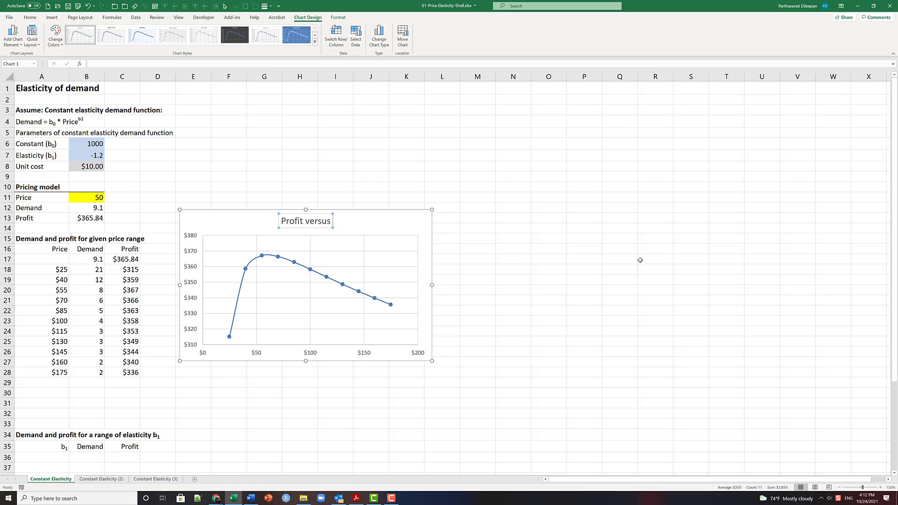
{"action": "type", "text": " Price"}
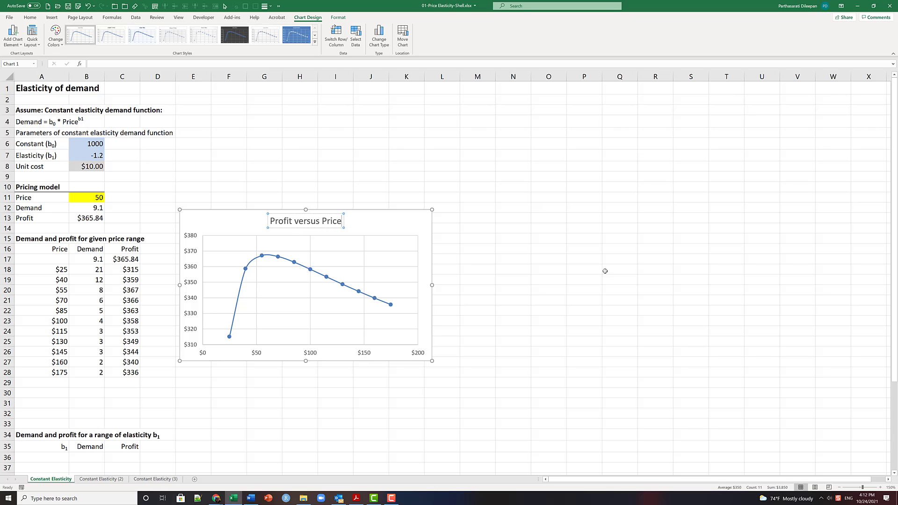
{"action": "left_click", "coordinate": [419, 227]}
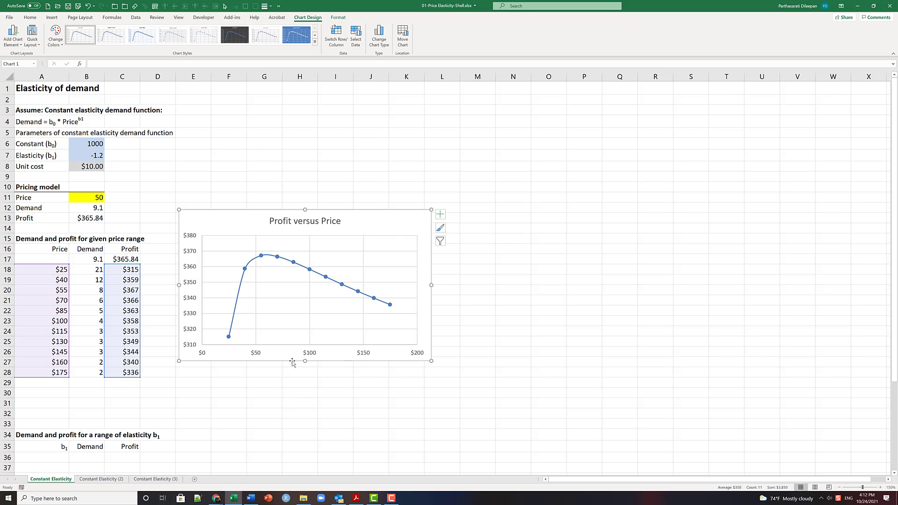
- Add axis titles to the profit chart and set the horizontal axis title to "Price"
{"action": "left_click", "coordinate": [440, 216]}
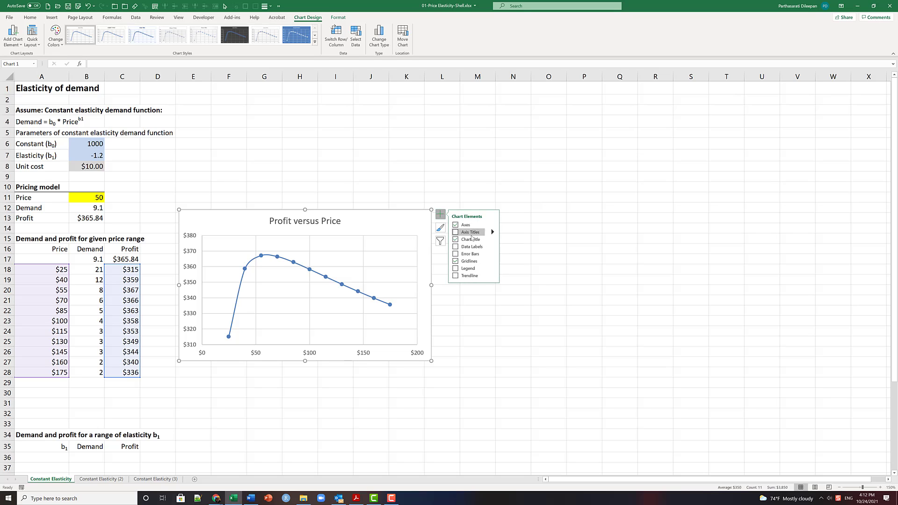
{"action": "left_click", "coordinate": [455, 233]}
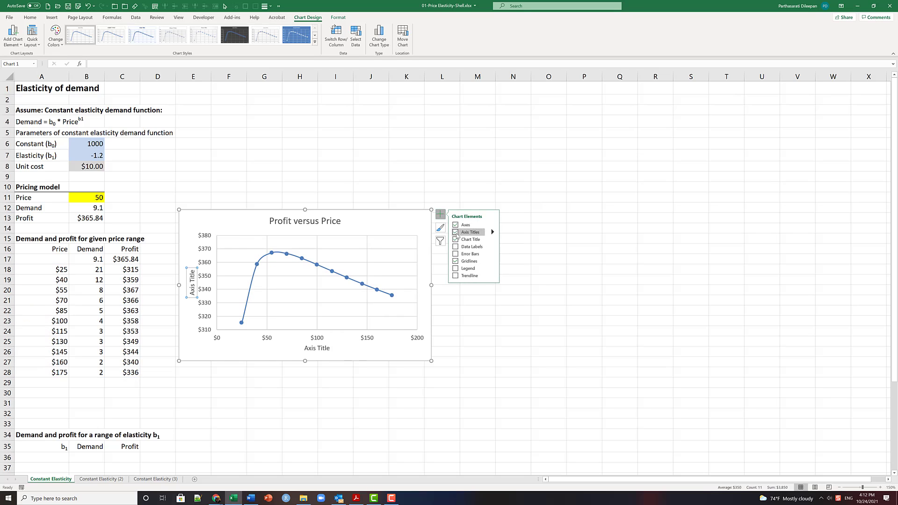
{"action": "left_click", "coordinate": [313, 348]}
{"action": "left_click", "coordinate": [313, 349]}
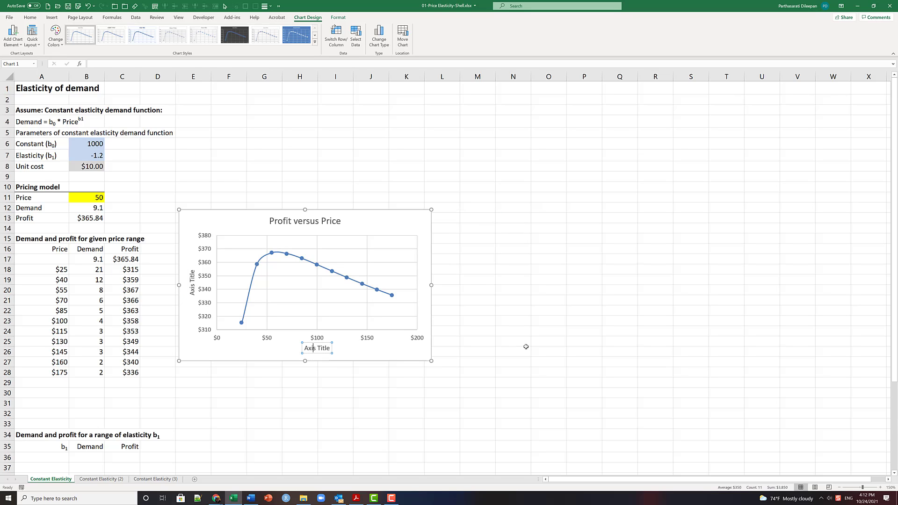
{"action": "key", "text": "ctrl+a"}
{"action": "type", "text": "Price"}
- Set the chart's vertical axis title to "Profit"
{"action": "left_click", "coordinate": [191, 284]}
{"action": "left_click", "coordinate": [192, 284]}
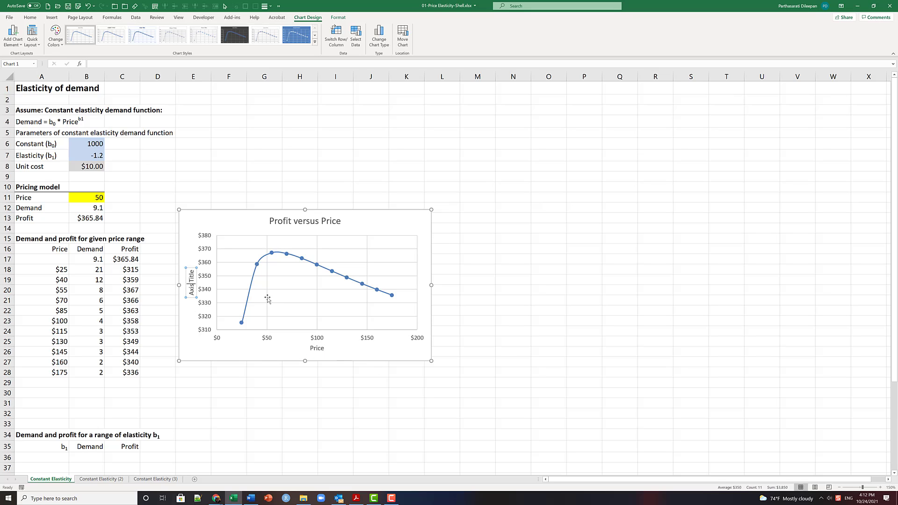
{"action": "key", "text": "ctrl+a"}
{"action": "type", "text": "Pro"}
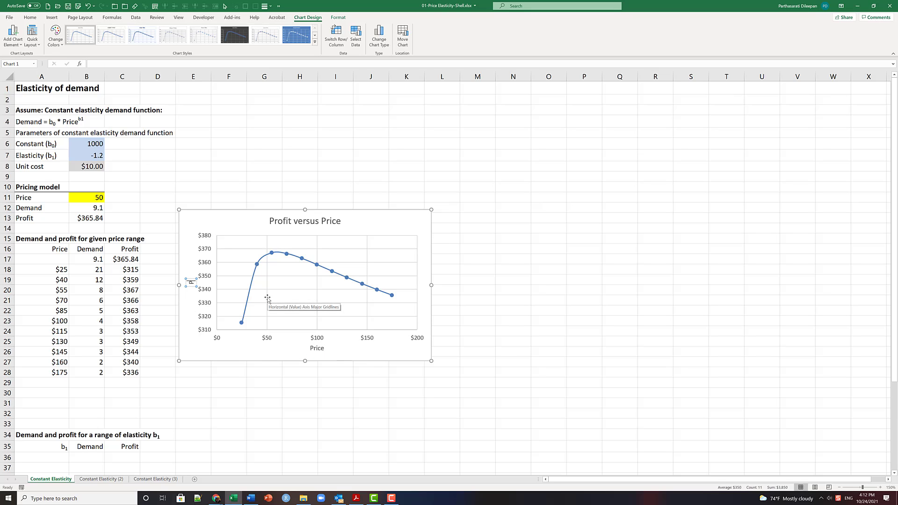
{"action": "type", "text": "fit"}
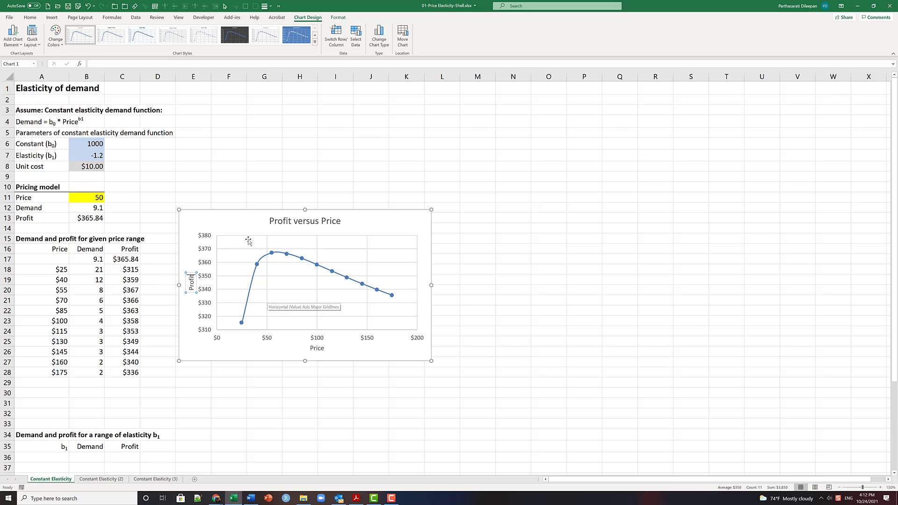
{"action": "left_click", "coordinate": [261, 211]}
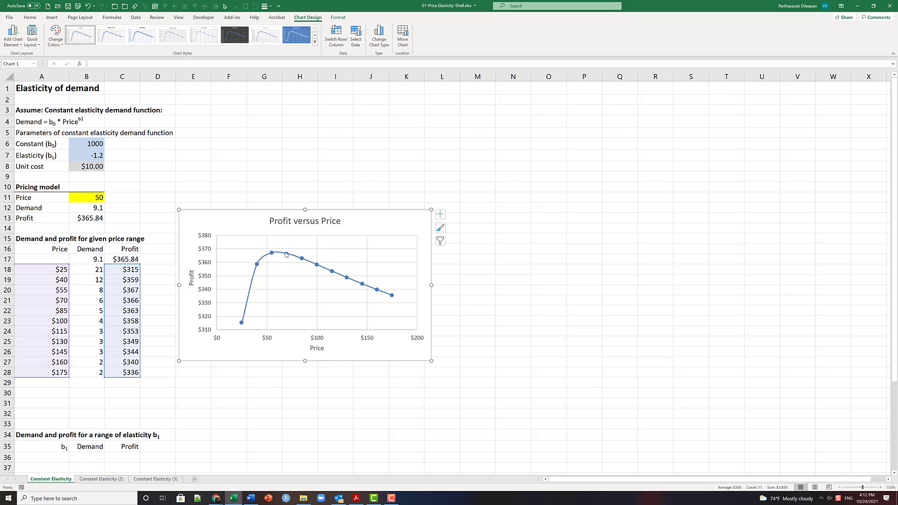
{"action": "mouse_move", "coordinate": [284, 256]}
{"action": "left_click", "coordinate": [44, 123]}
{"action": "left_click_drag", "start_coordinate": [64, 121], "coordinate": [89, 123]}
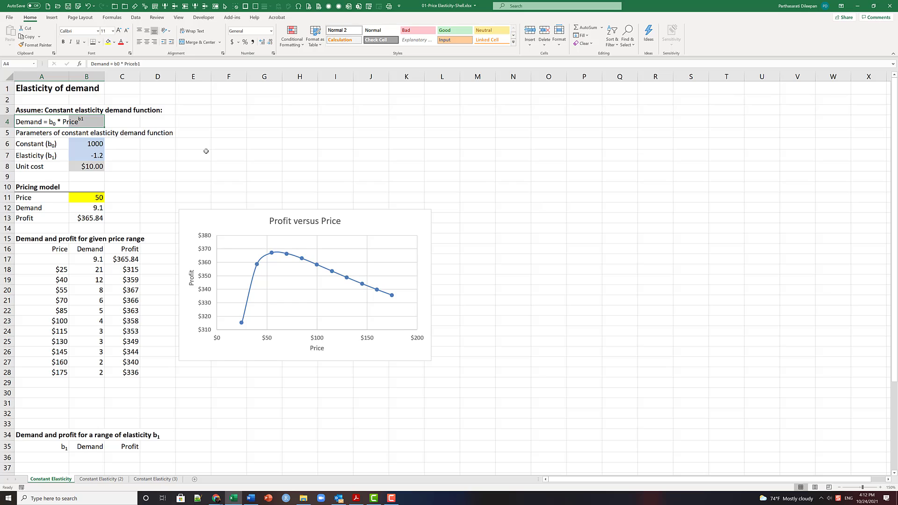
{"action": "left_click_drag", "start_coordinate": [93, 155], "coordinate": [93, 144]}
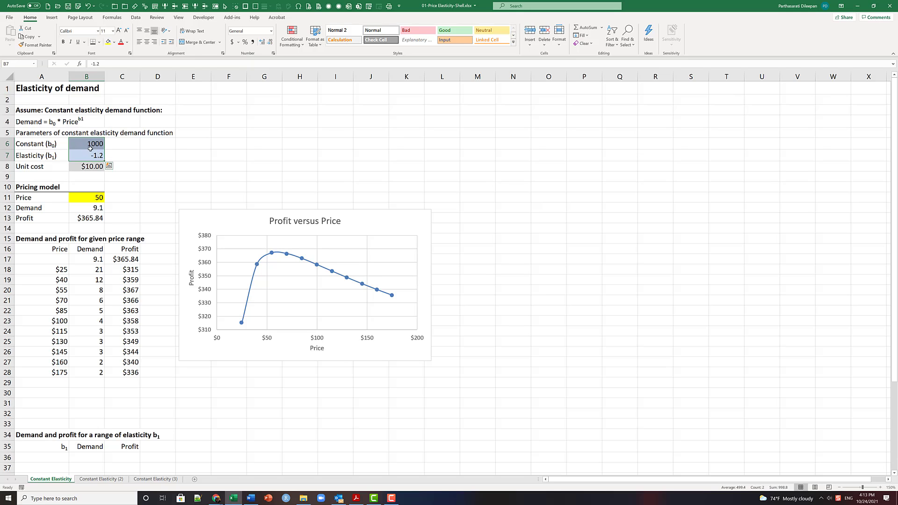
{"action": "left_click_drag", "start_coordinate": [91, 146], "coordinate": [96, 161]}
{"action": "key", "text": "Return"}
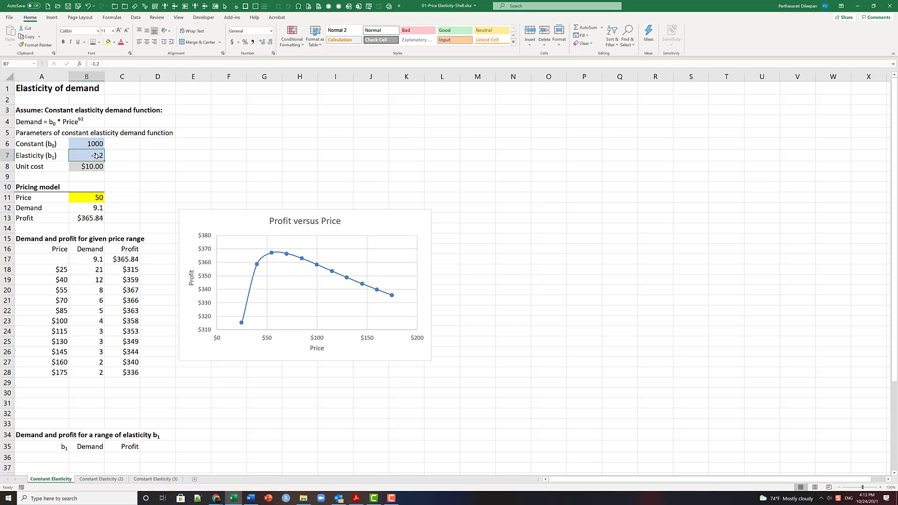